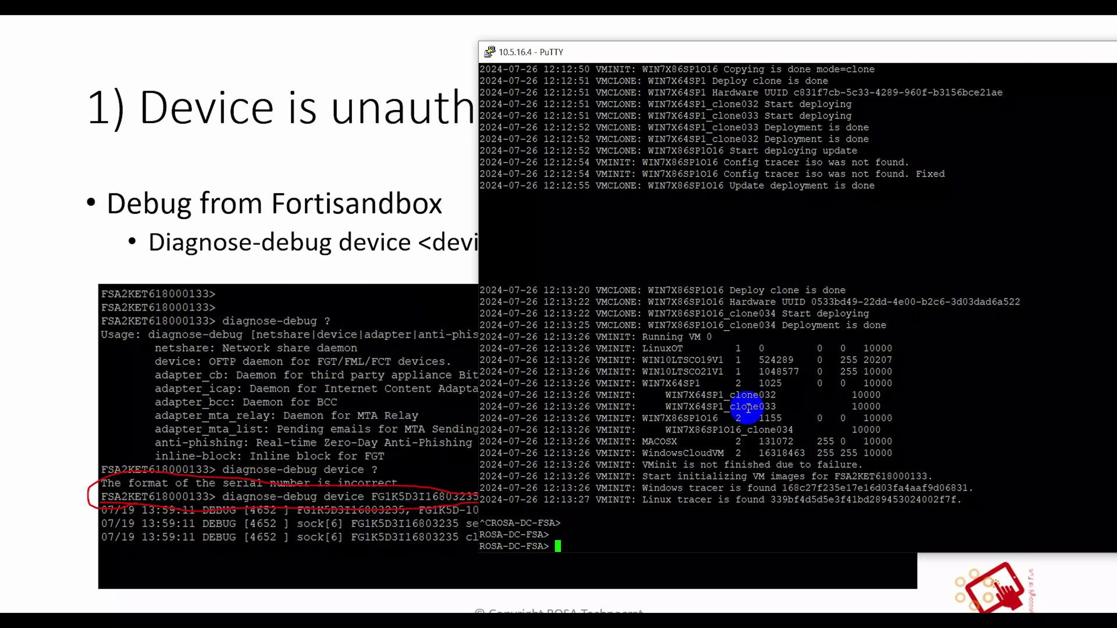
- Add blank prompt lines in the FortiSandbox SSH session and begin entering the diagnose-debug device command
key(Return)
key(Return)
key(Return)
key(Return)
key(Return)
key(Return)
key(Return)
key(Return)
key(Return)
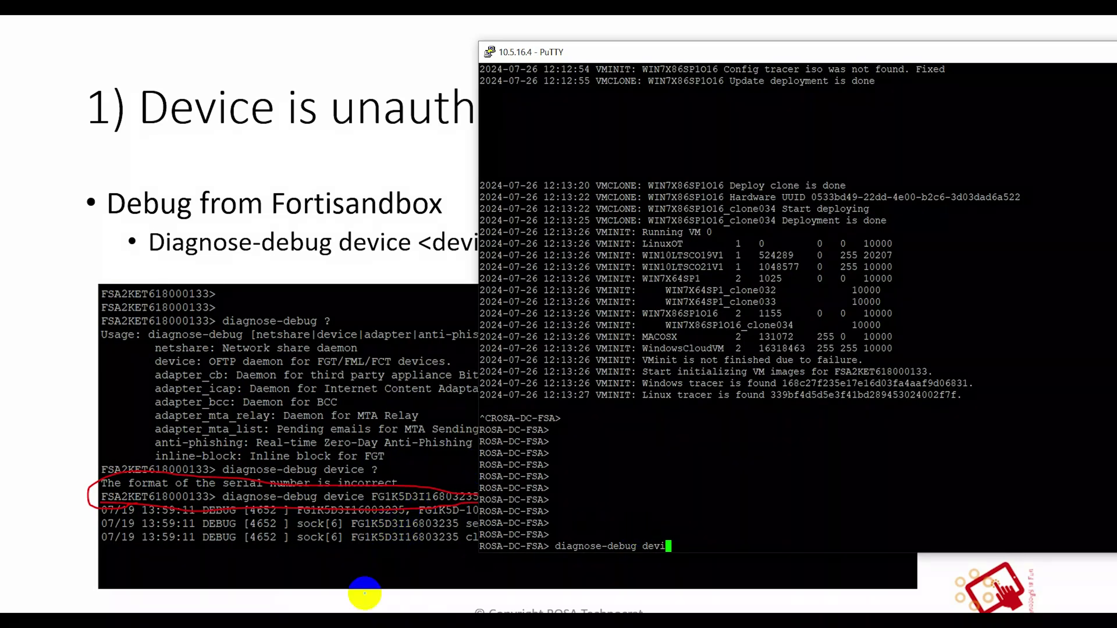
- Switch to Chrome and open the Sandbox fabric connector's settings on the FortiGate fermion-kvm44, highlighting the server address
mouse_move(197, 619)
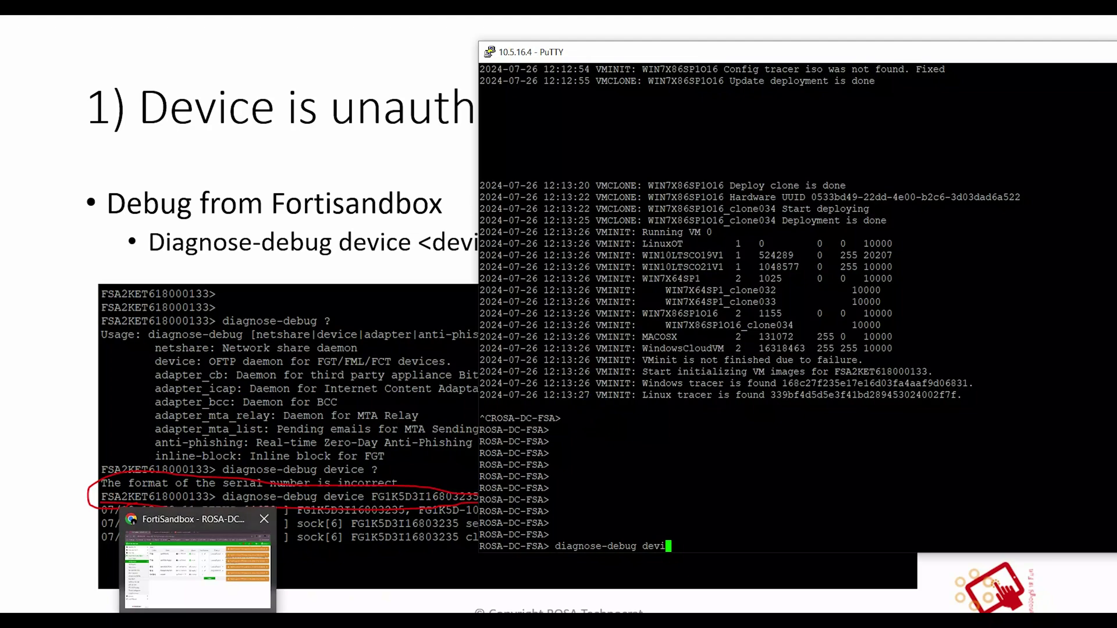
click(186, 599)
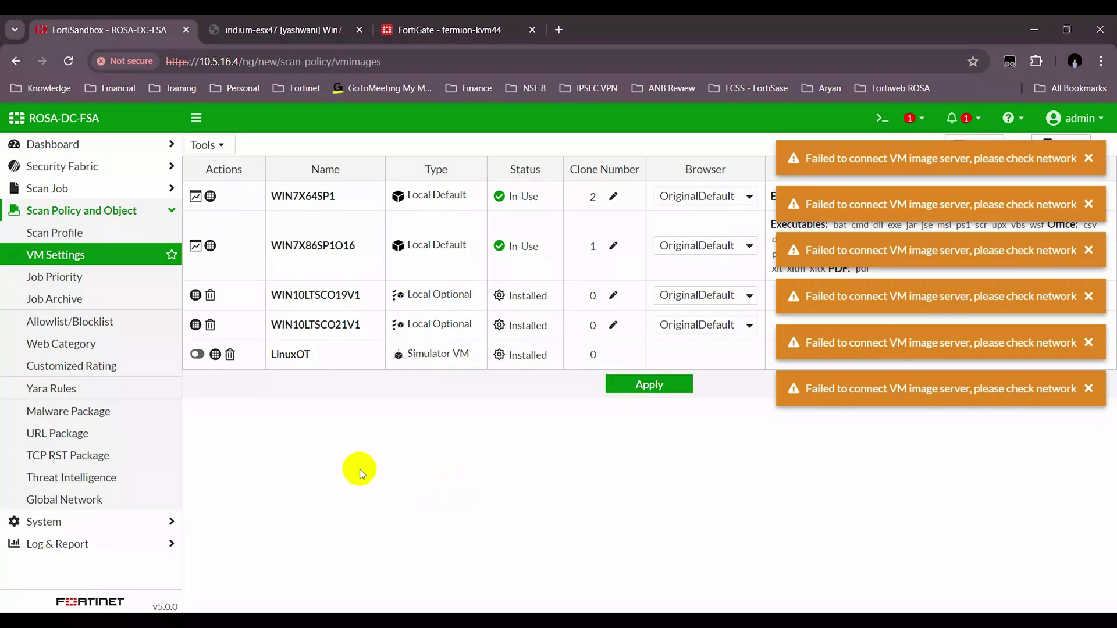
click(433, 21)
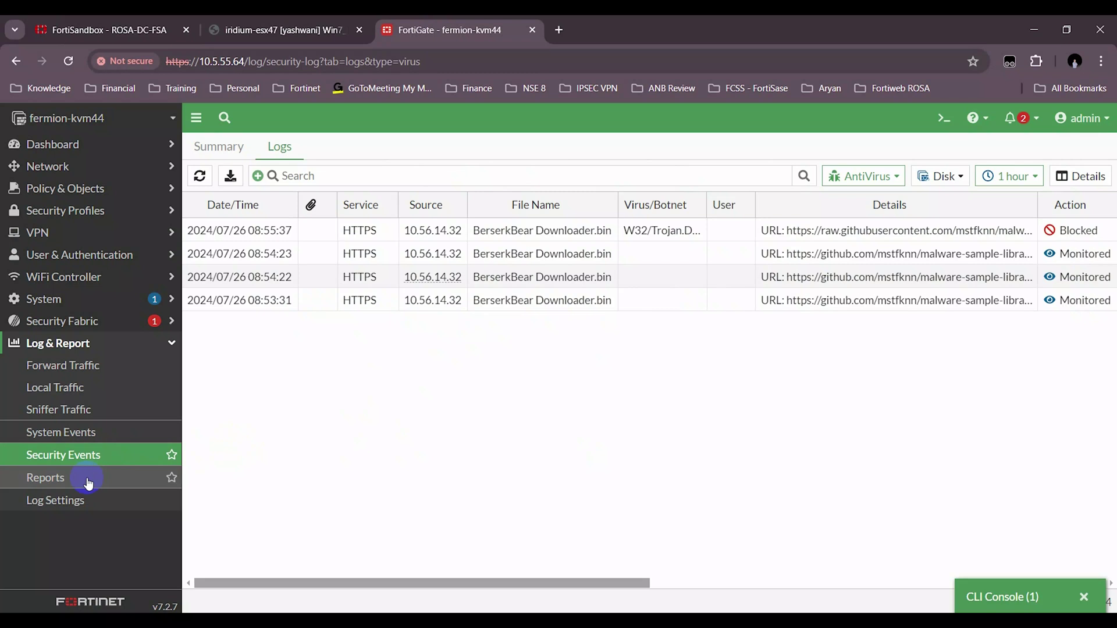
click(93, 301)
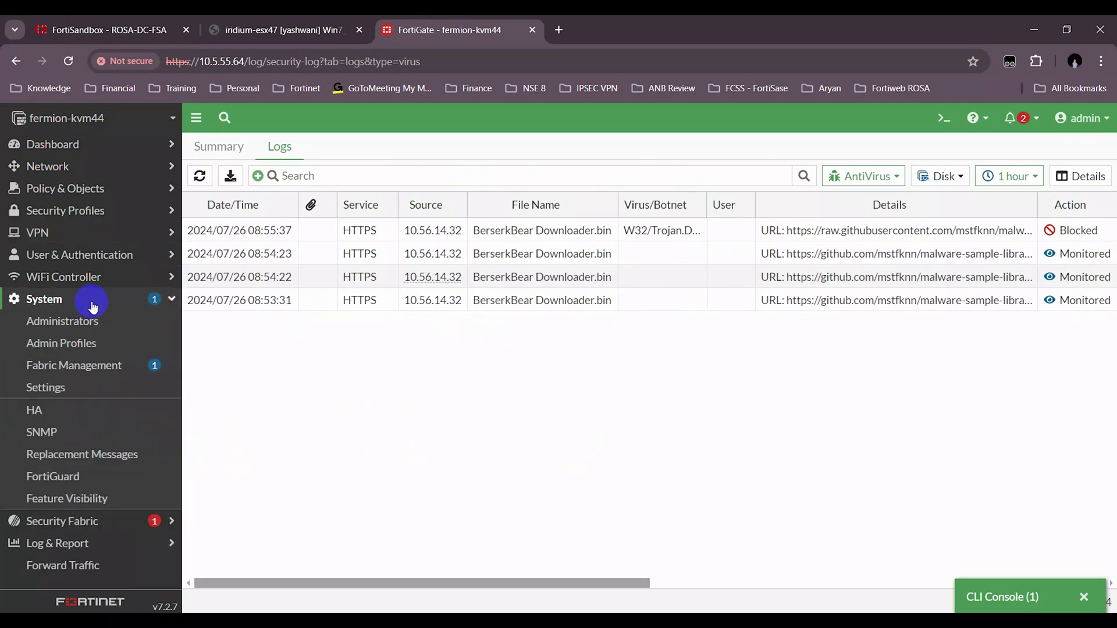
click(87, 299)
click(87, 324)
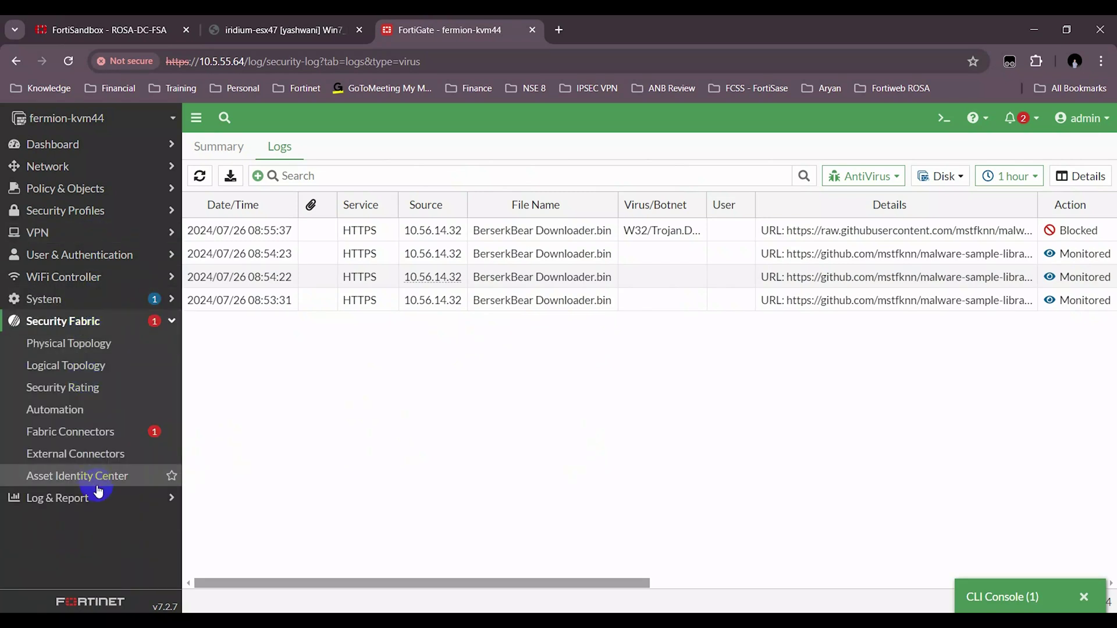
click(69, 431)
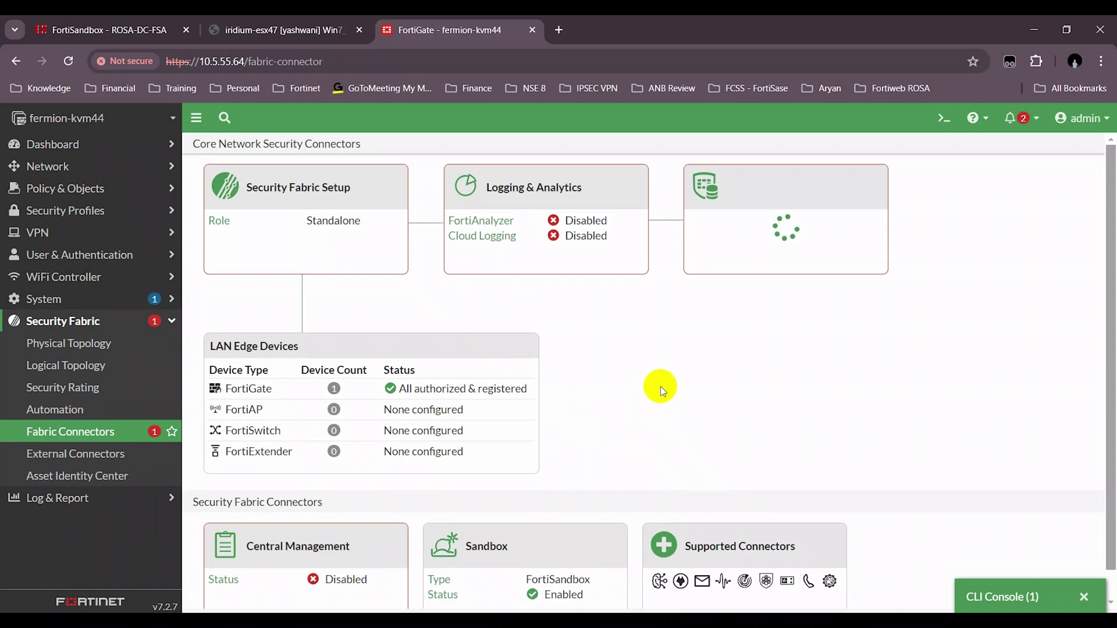
scroll(658, 387, down, 1)
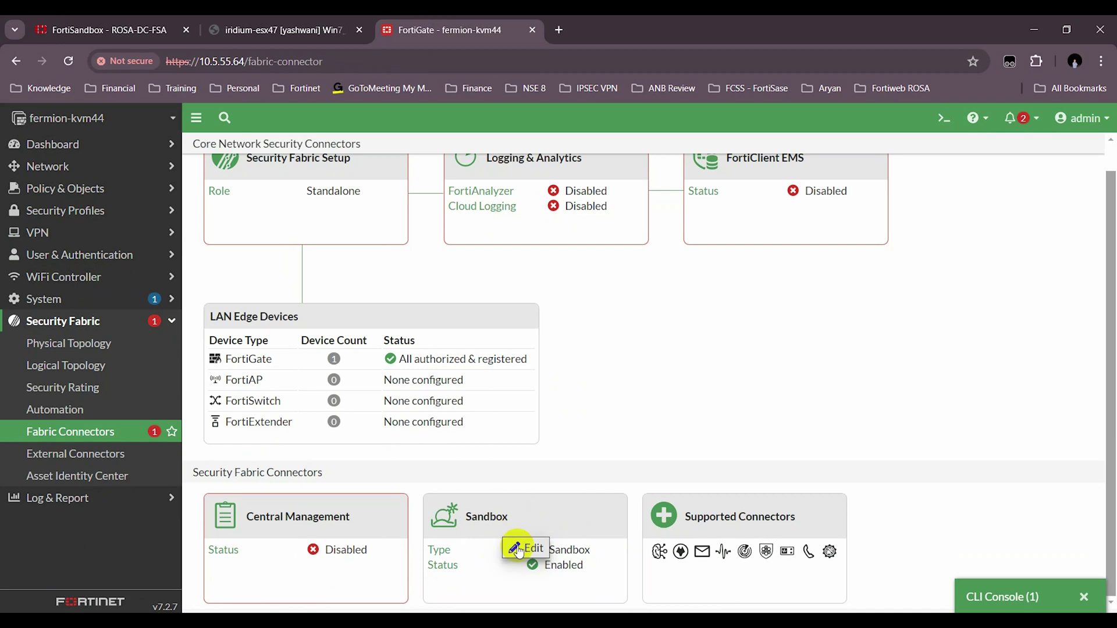
click(505, 544)
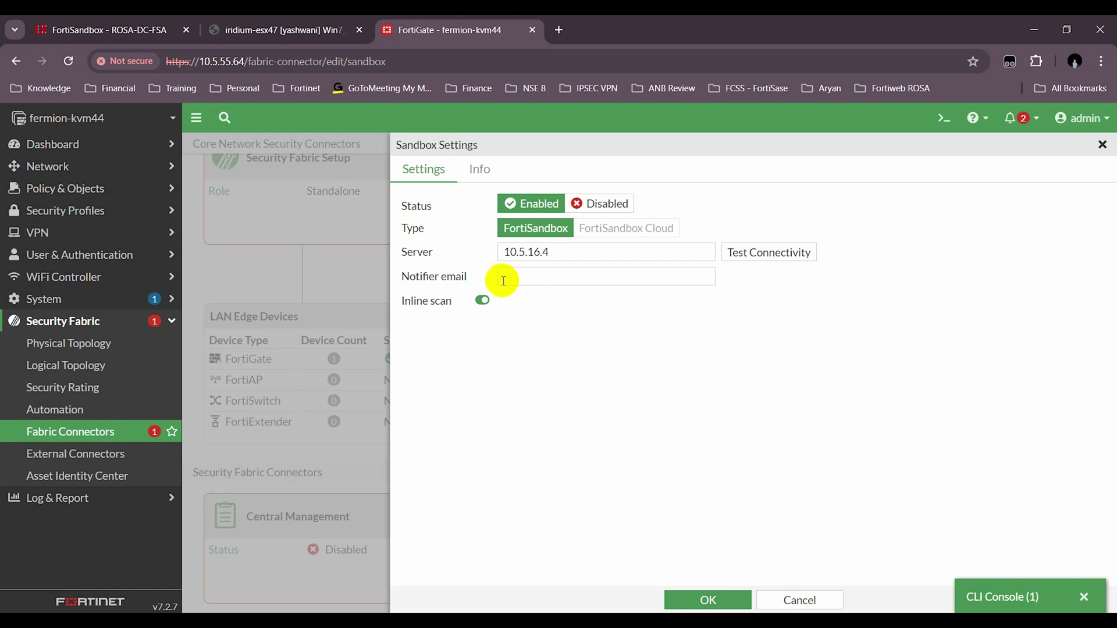
triple_click(581, 254)
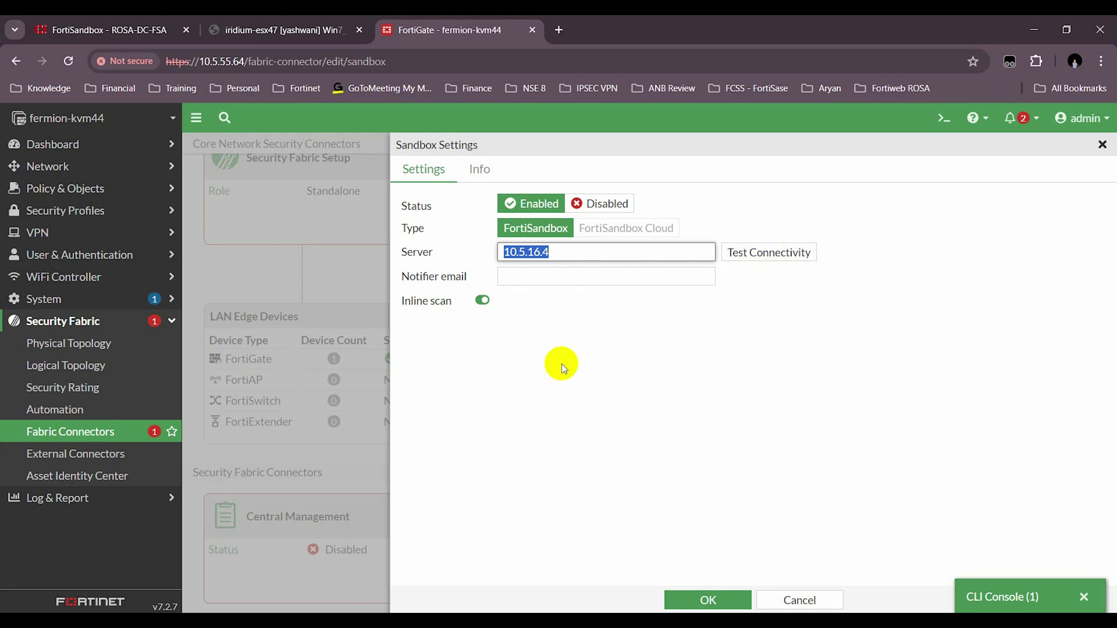
- Open the Security Fabric device list on the FortiSandbox and dismiss the VM image server warnings
click(117, 31)
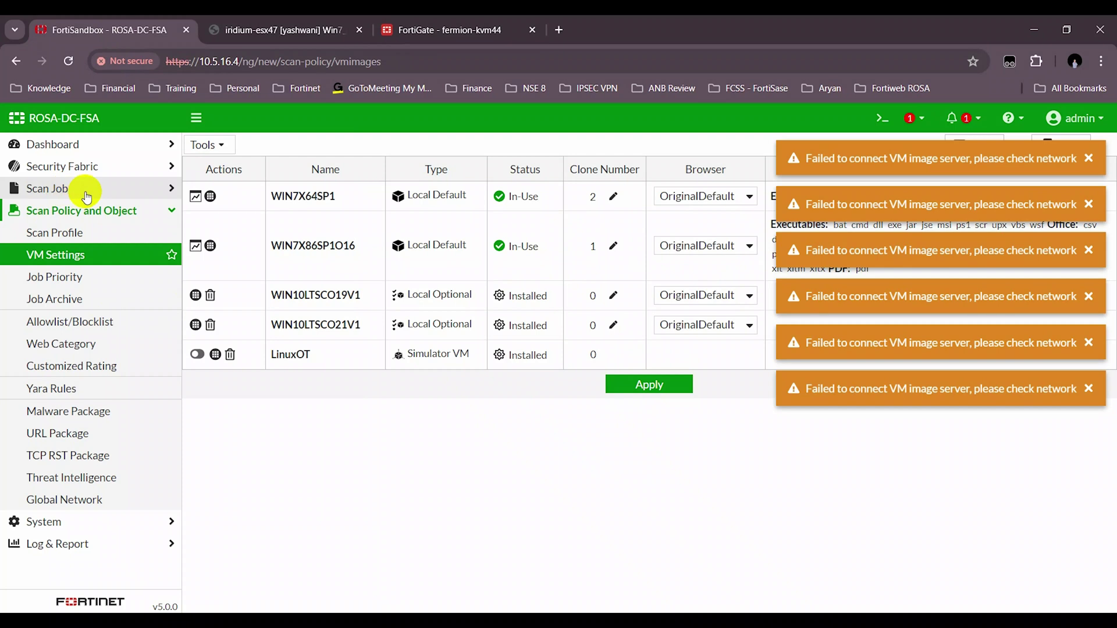
click(63, 166)
click(45, 186)
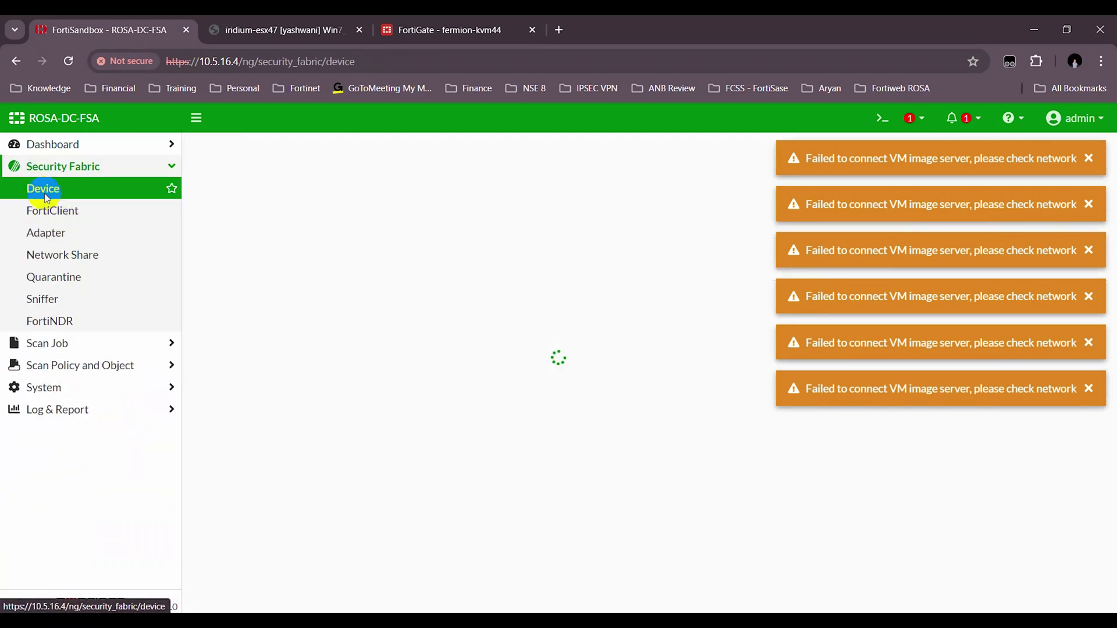
click(1087, 157)
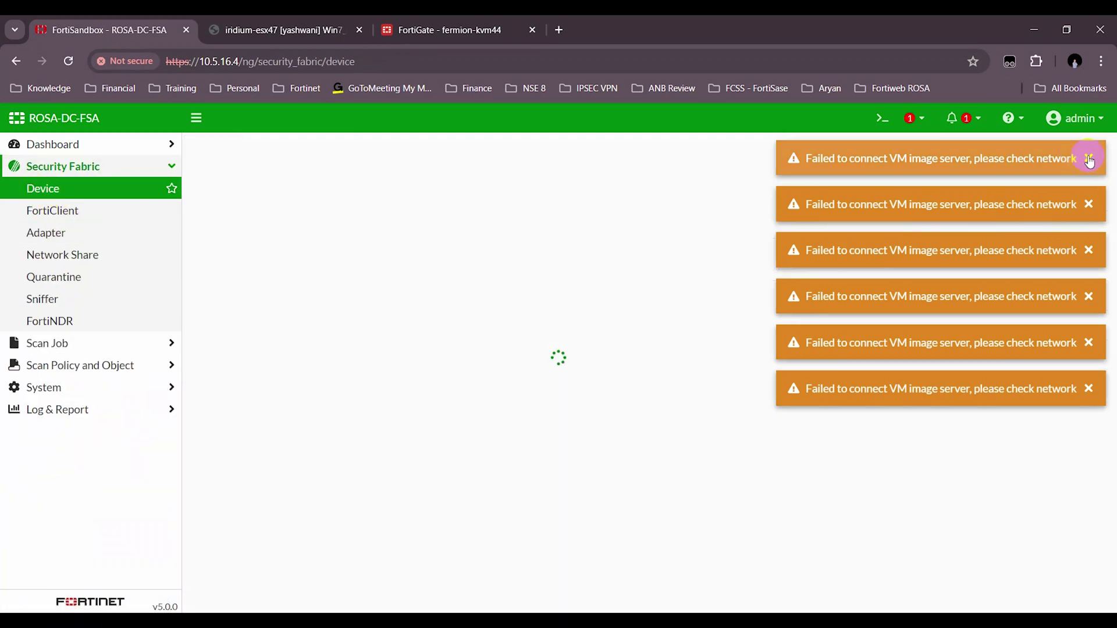
click(1089, 203)
click(1087, 157)
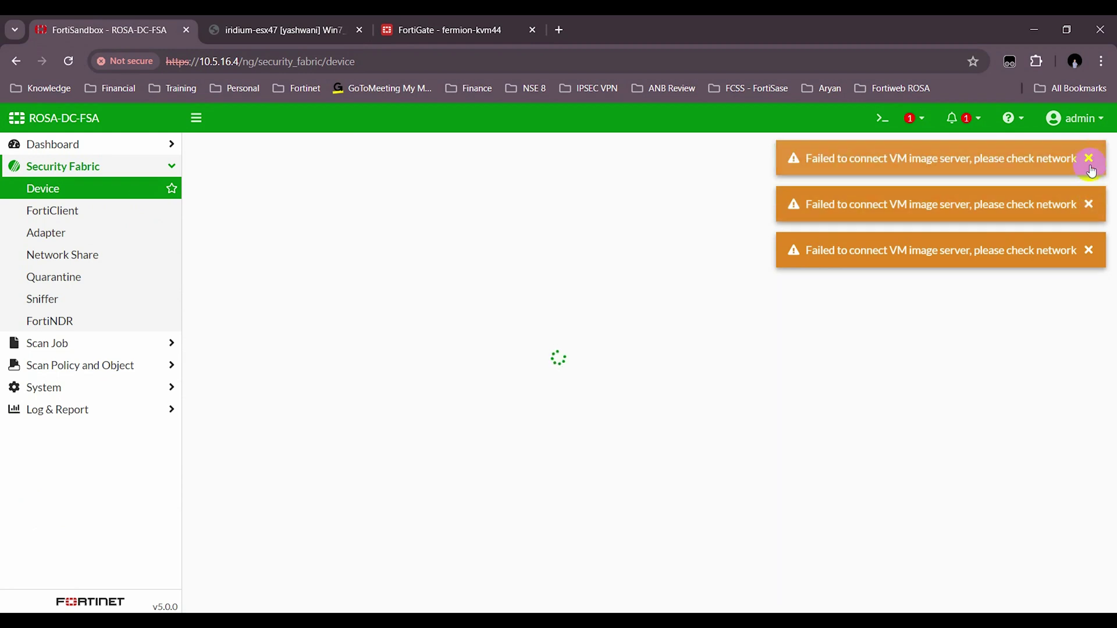
click(1088, 158)
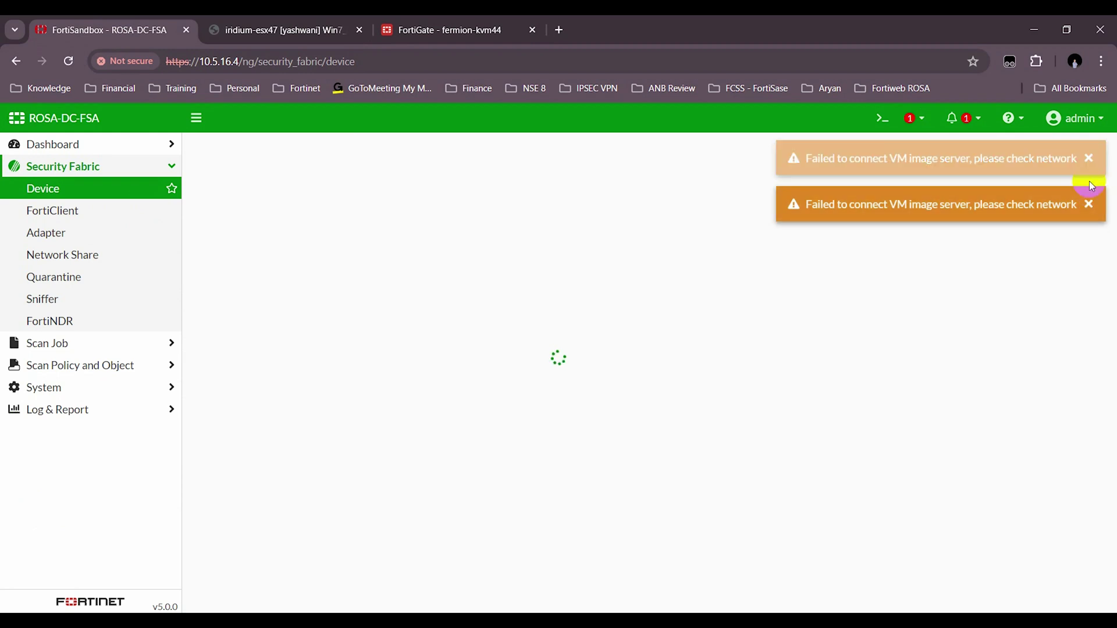
click(1088, 158)
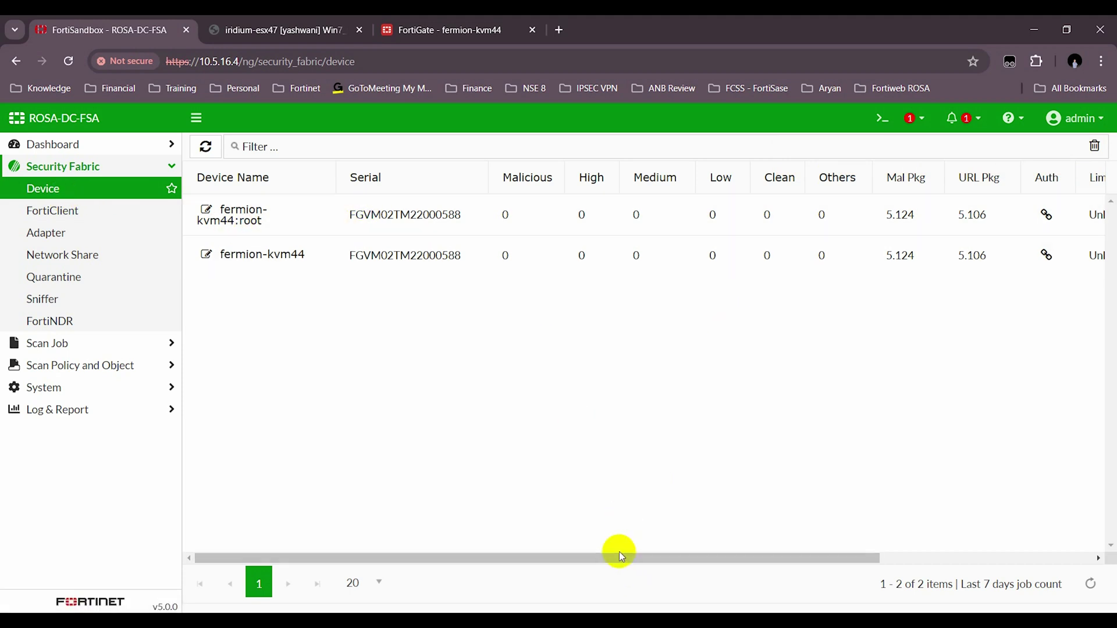
- Revoke the authorization of both fermion-kvm44:root and fermion-kvm44 on the FortiSandbox and reload the device list
drag(663, 556, 1022, 555)
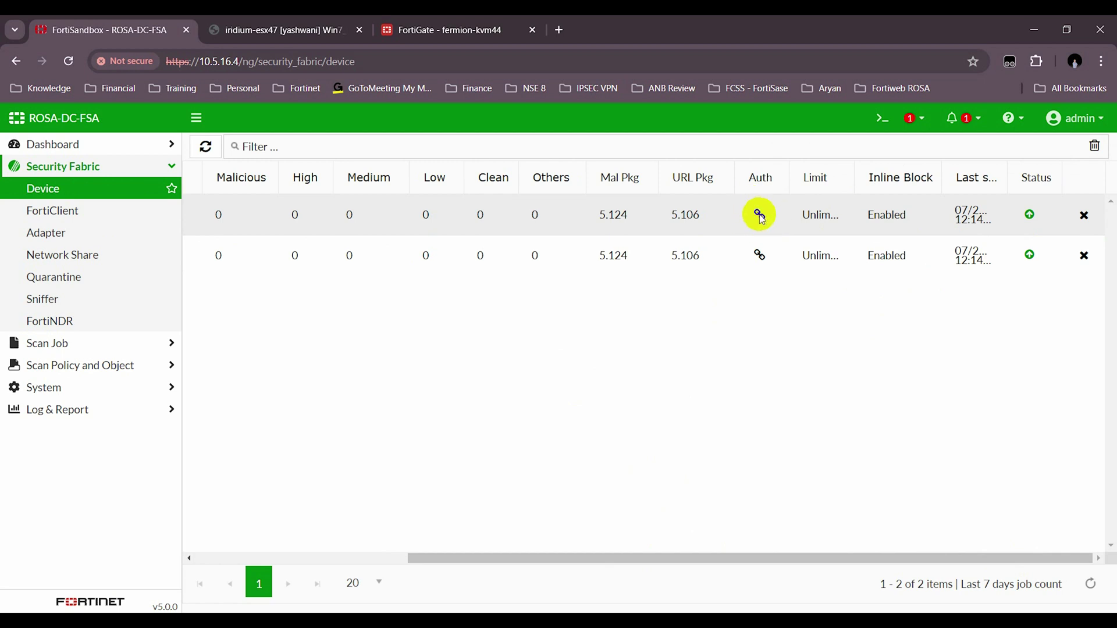
click(766, 216)
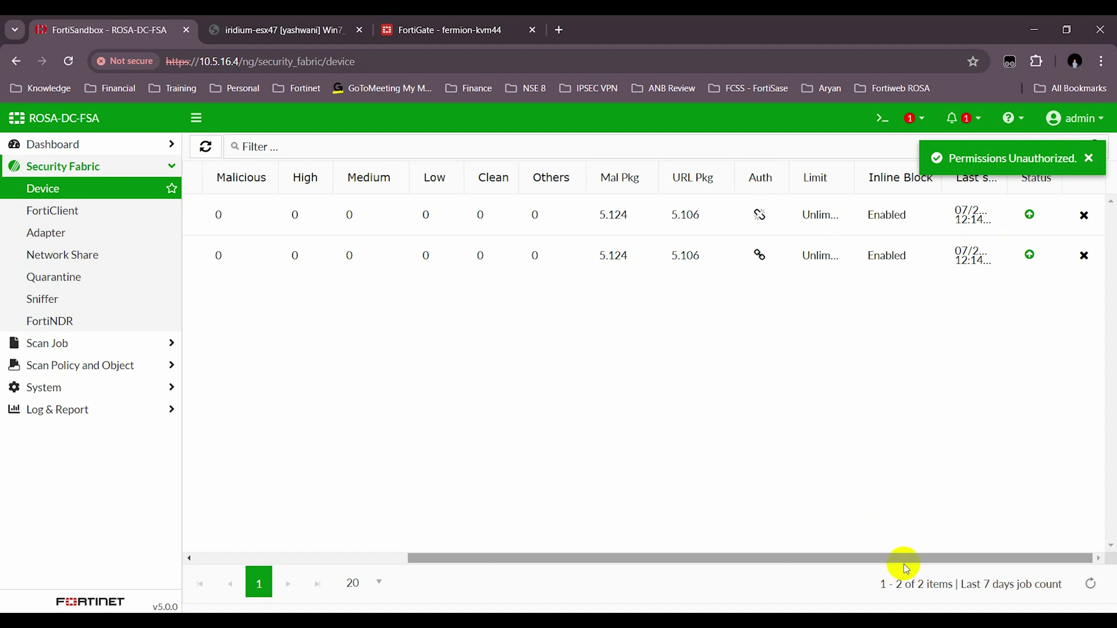
drag(905, 559, 482, 556)
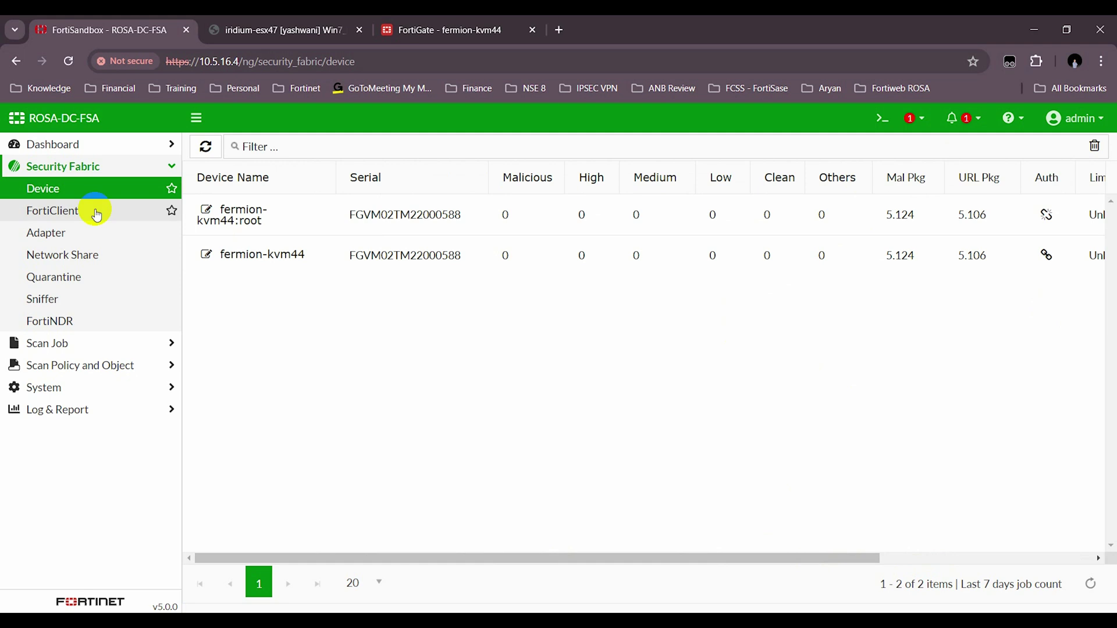
click(70, 188)
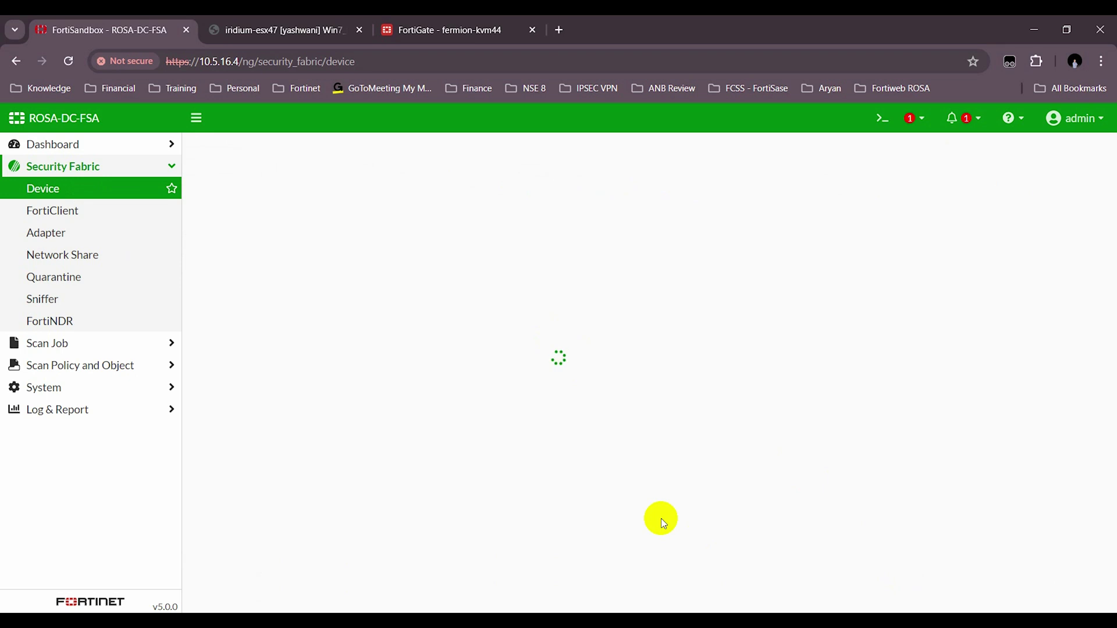
drag(690, 558, 862, 553)
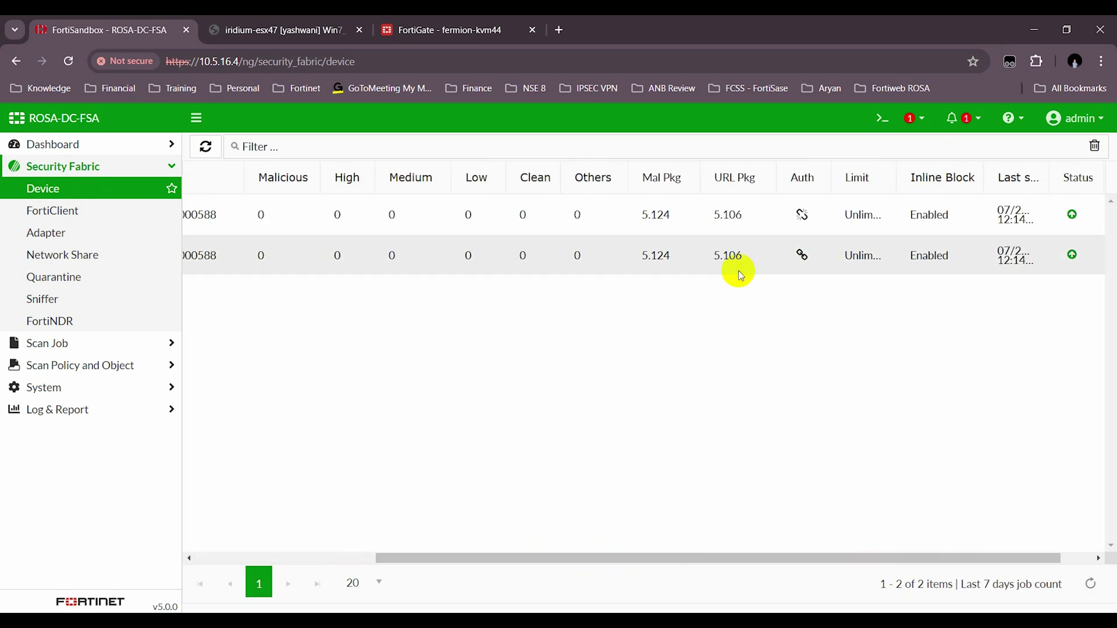
click(801, 256)
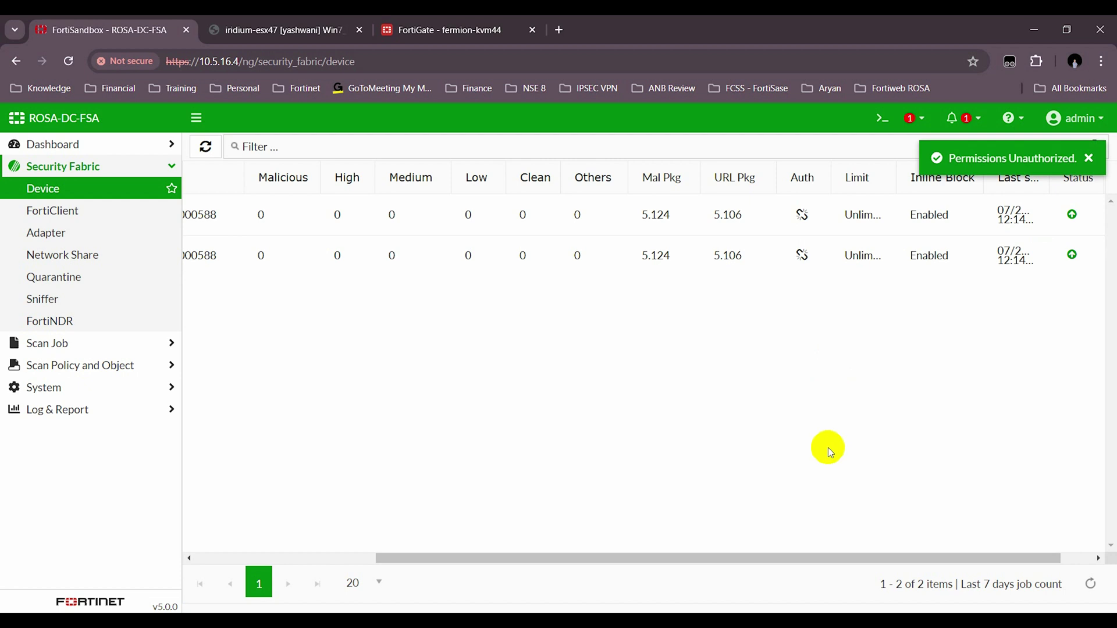
click(87, 187)
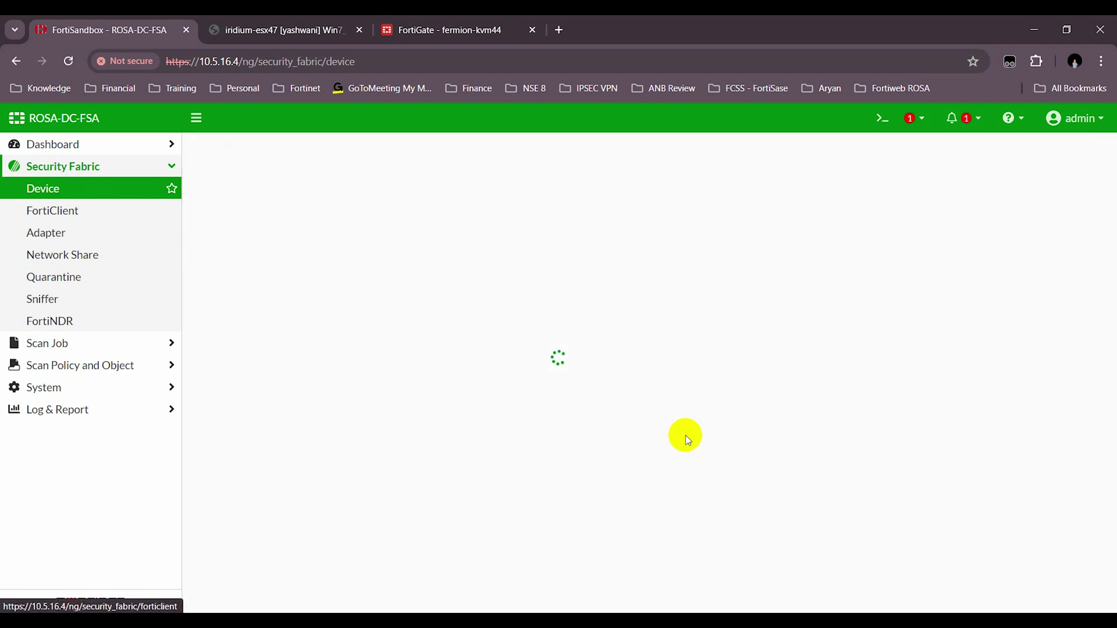
- Test connectivity to the sandbox server 10.5.16.4 from the FortiGate's Sandbox settings and check the connection status
click(1034, 32)
text(i)
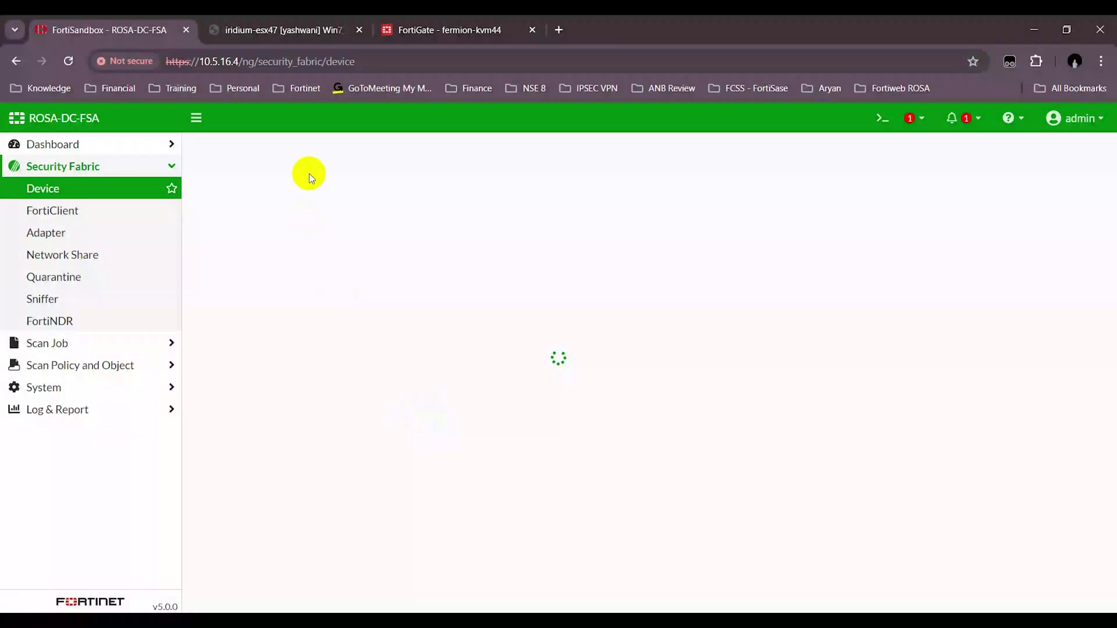
click(497, 21)
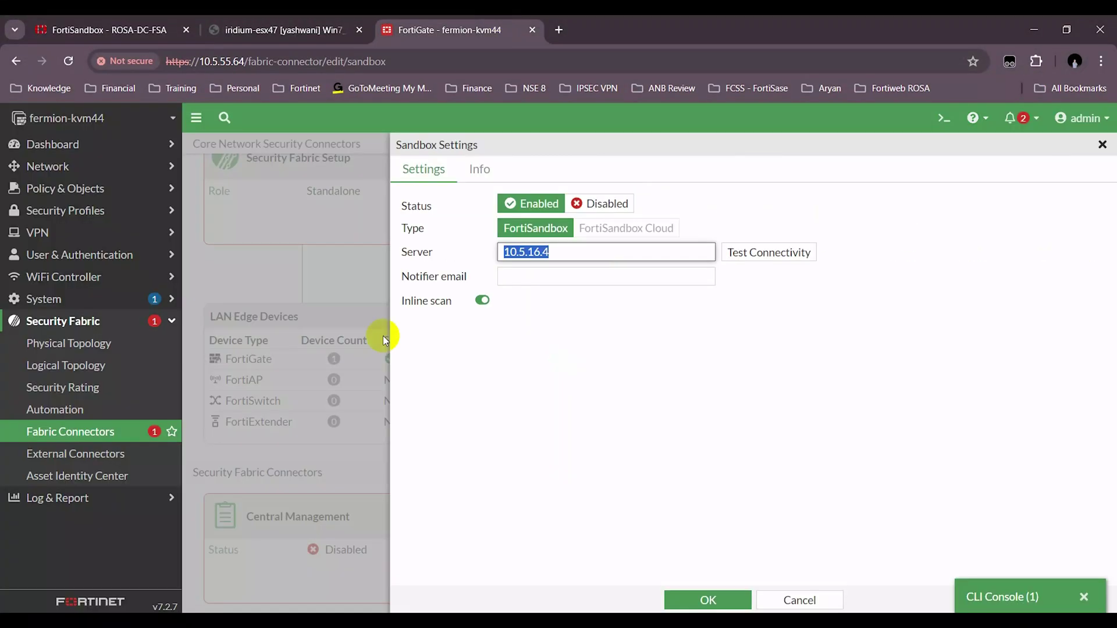
click(767, 254)
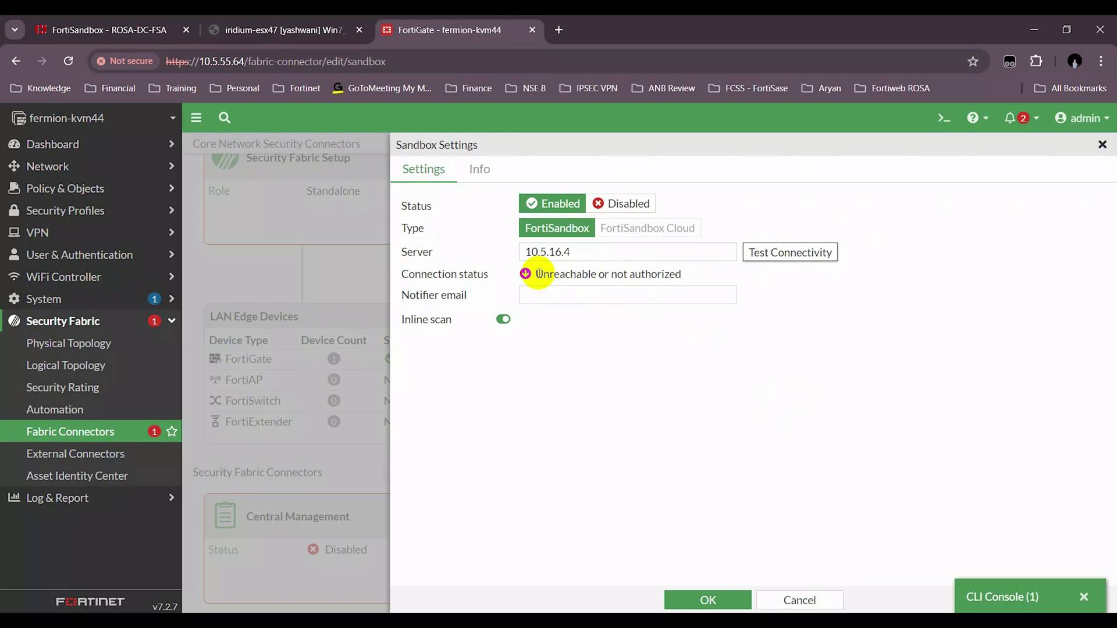
drag(534, 274, 677, 274)
click(830, 323)
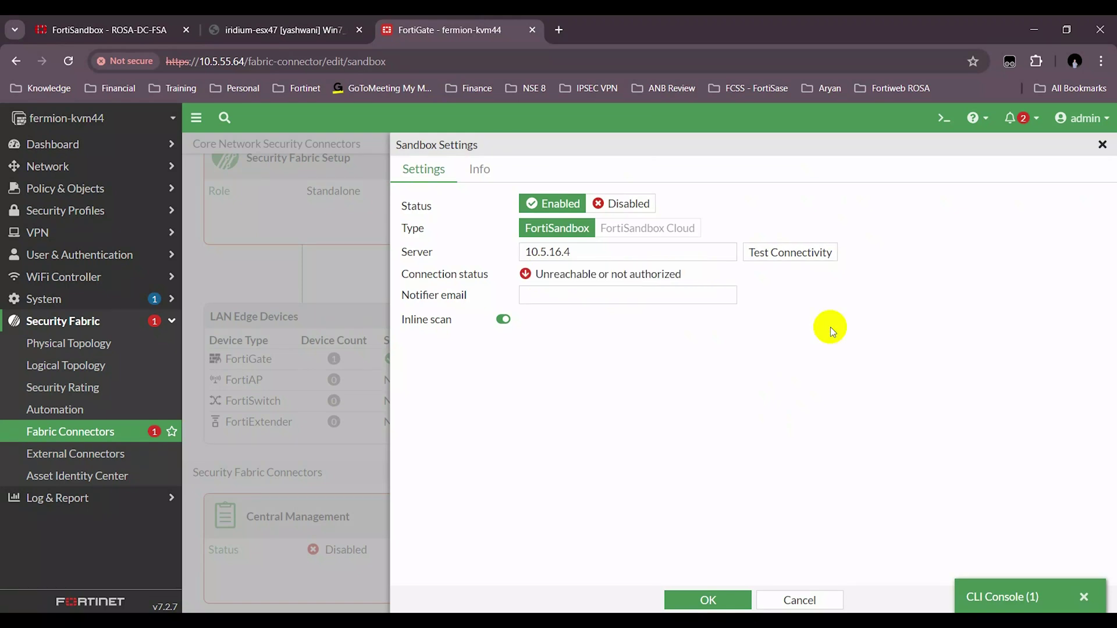
- Copy the serial number of fermion-kvm44:root from the FortiSandbox device list and run diagnose-debug device with it in PuTTY
key(alt+Tab)
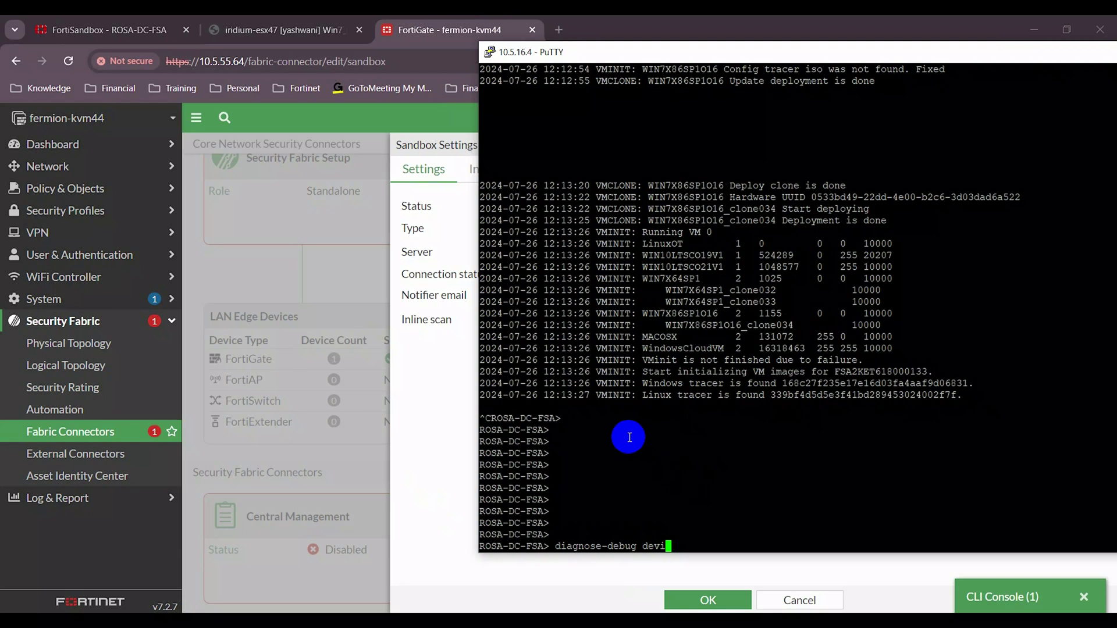
click(104, 30)
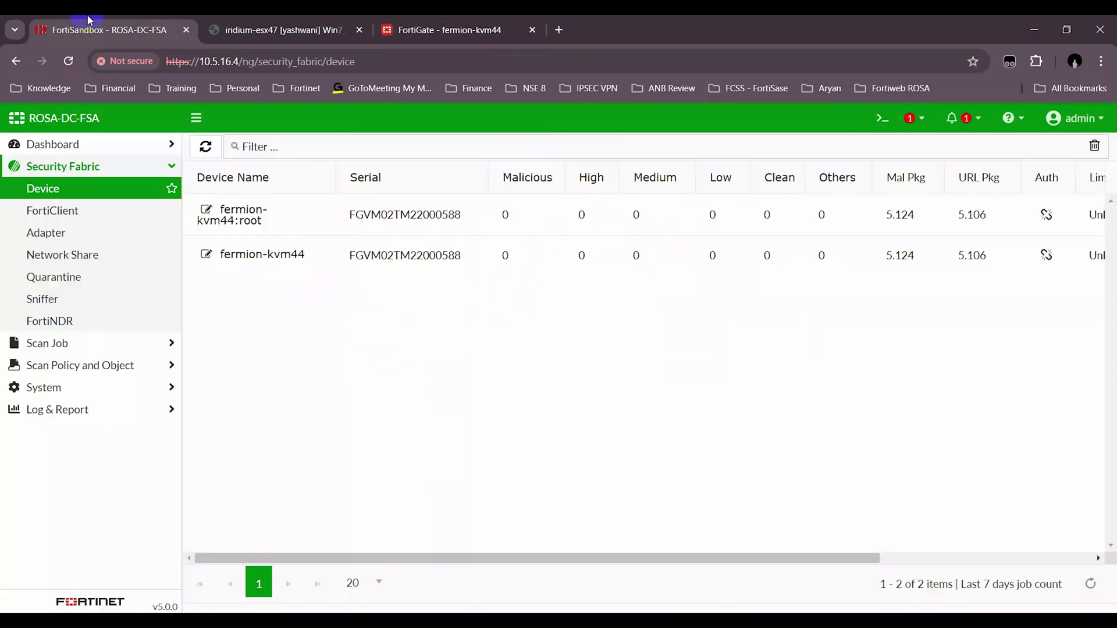
drag(349, 217, 444, 215)
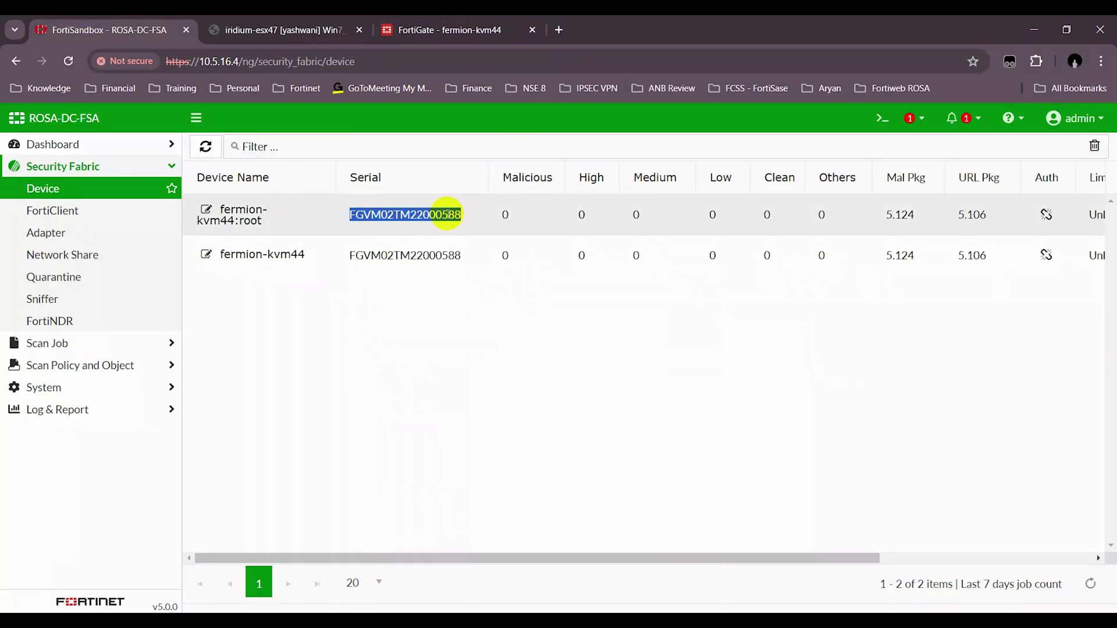
right_click(448, 215)
click(457, 228)
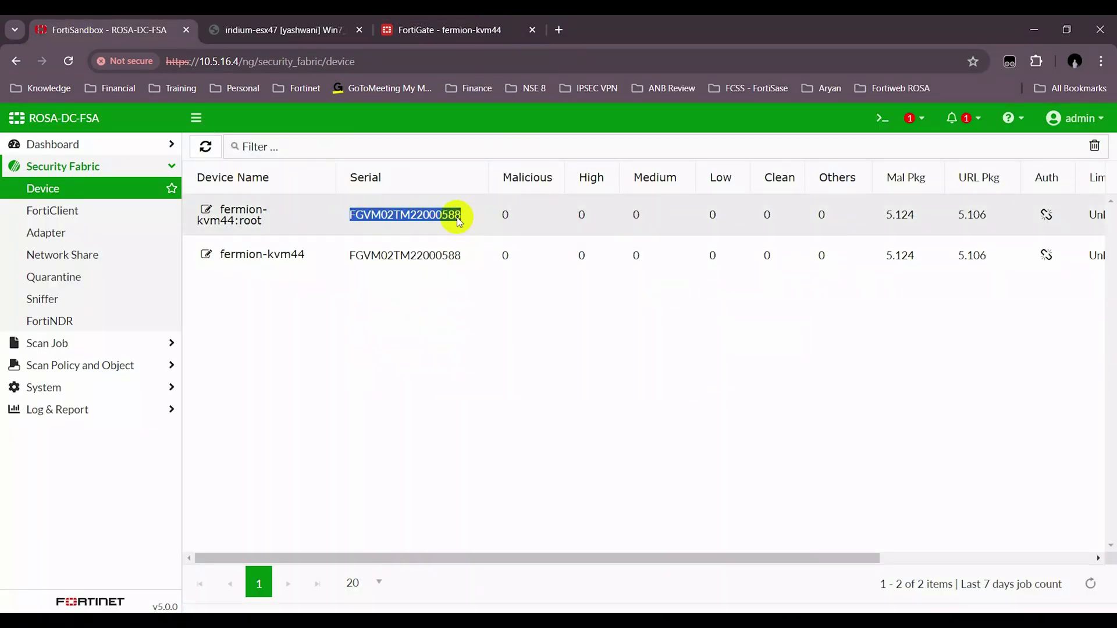
click(419, 611)
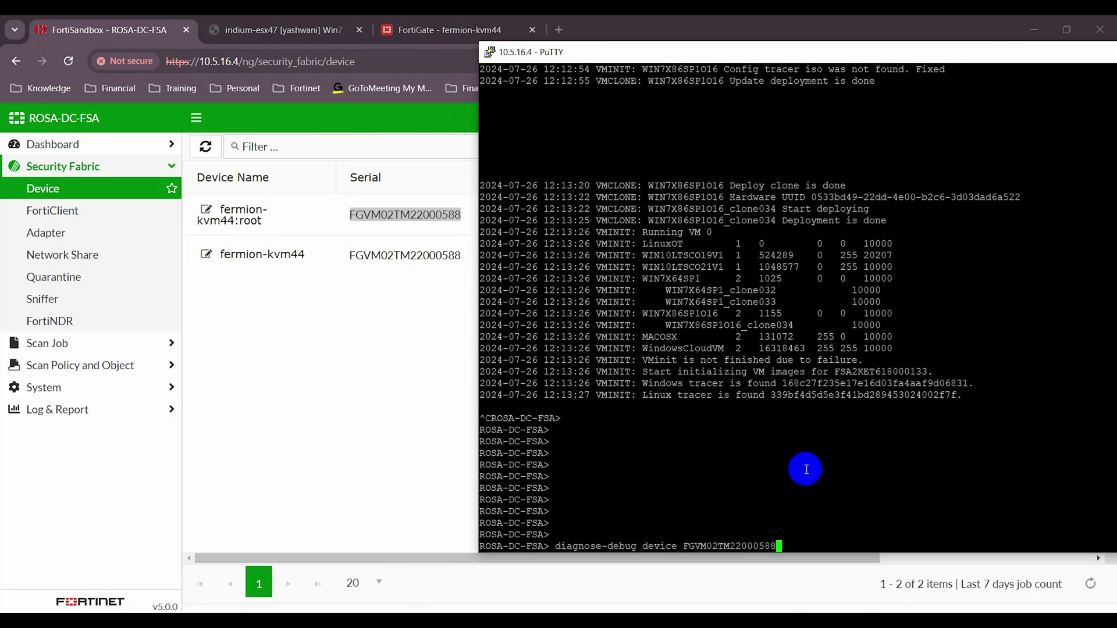
key(Return)
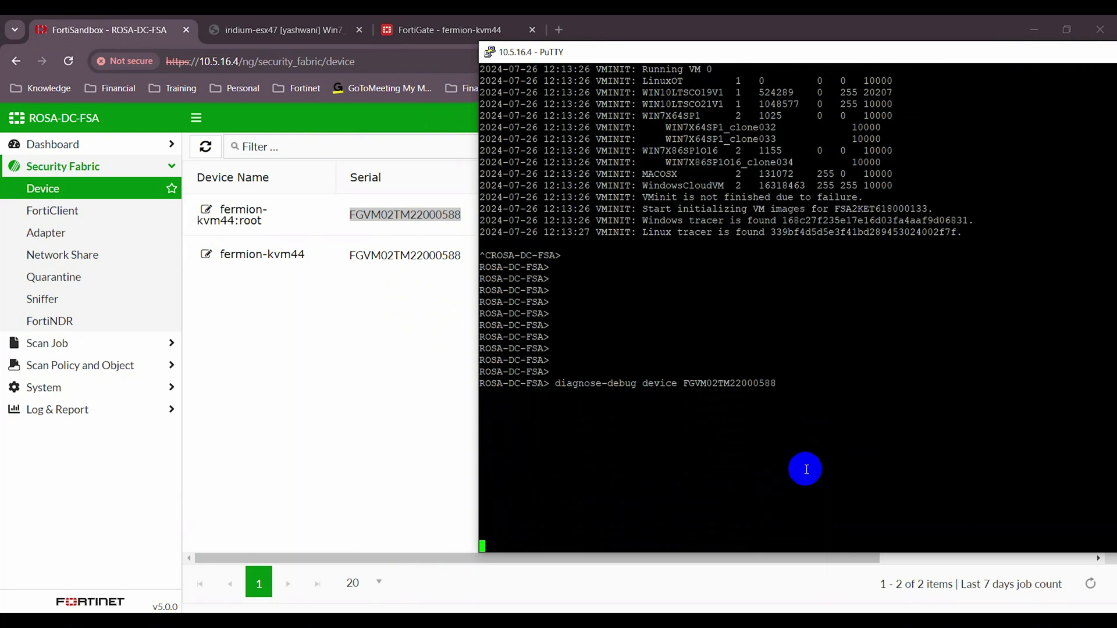
- Revisit the FortiGate's Sandbox settings, switch back to PuTTY and reposition its window to read the full debug output
click(445, 28)
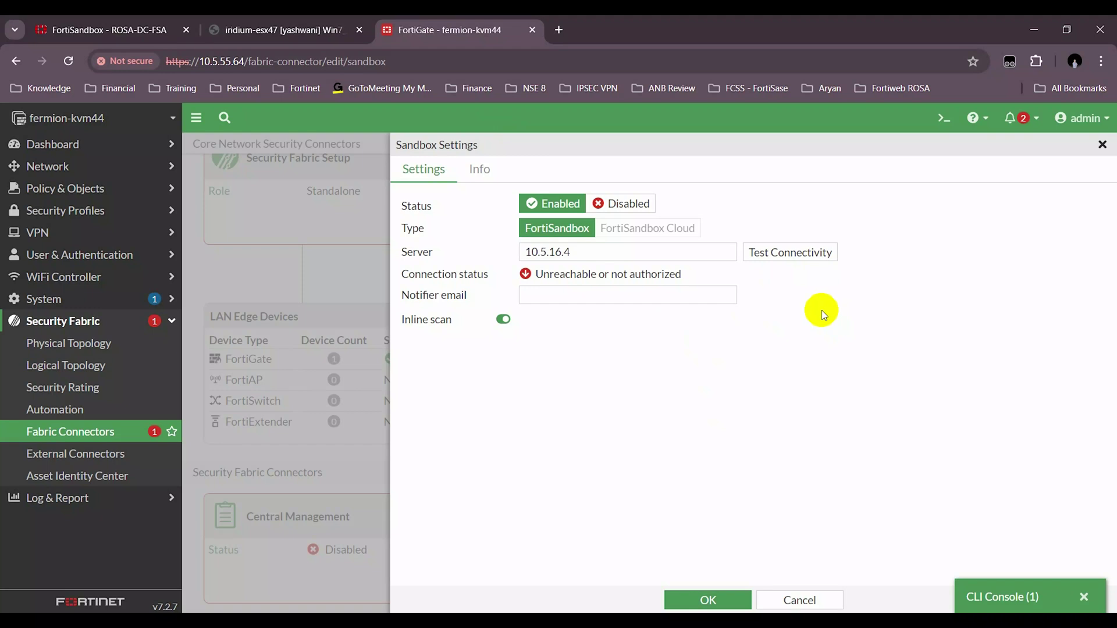
key(alt+Tab)
drag(665, 50, 281, 52)
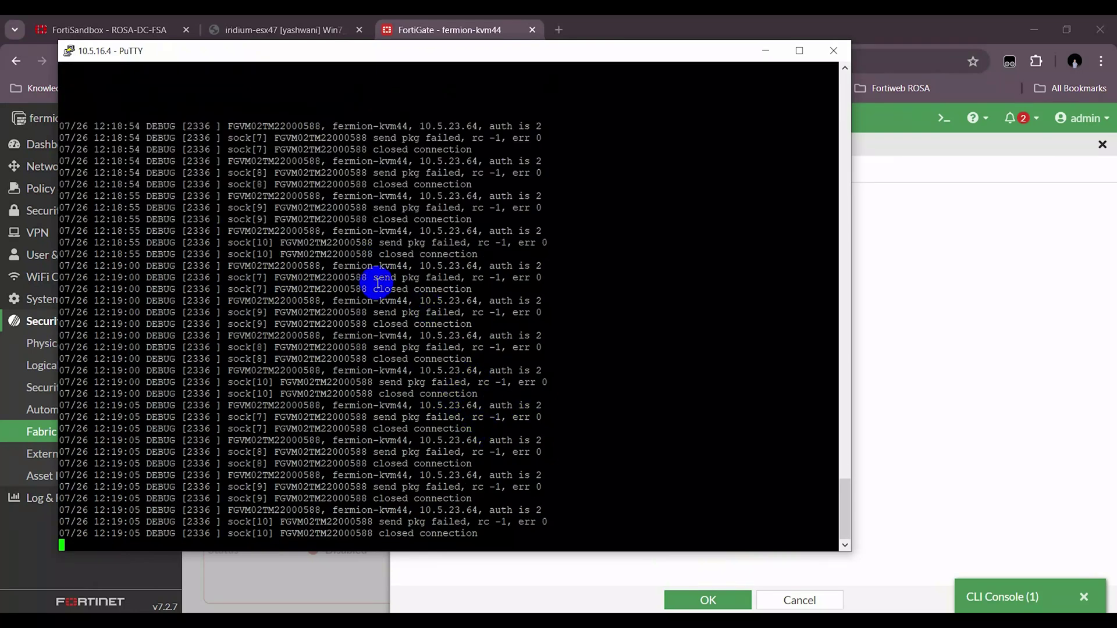
- Examine the package-sending result and authorization status entries for fermion-kvm44 in the PuTTY debug output
drag(381, 140, 486, 139)
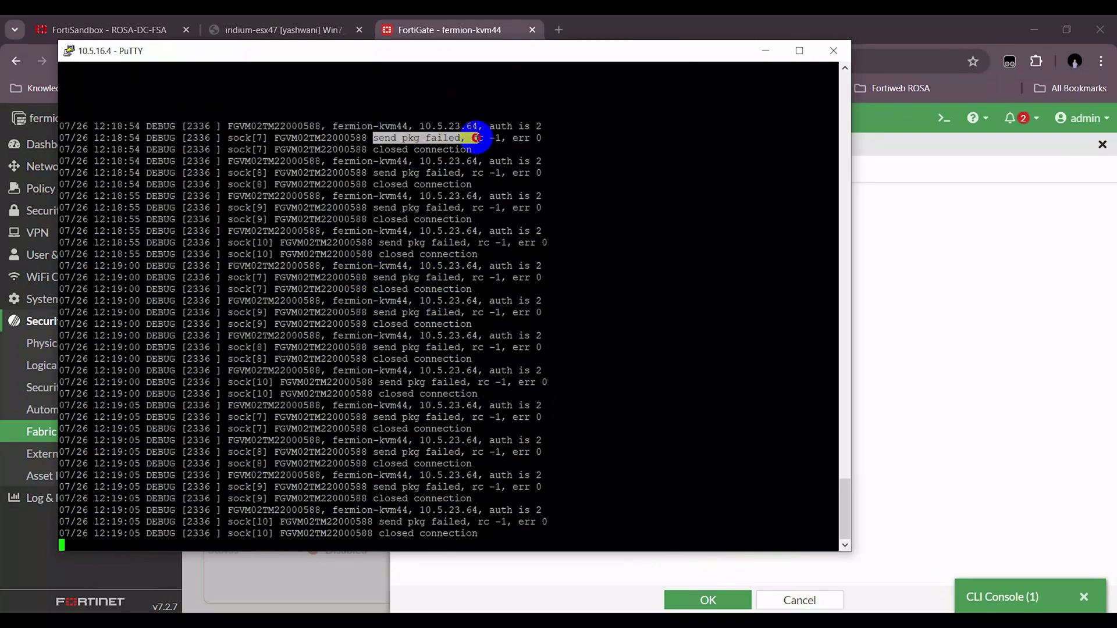
drag(553, 145, 430, 131)
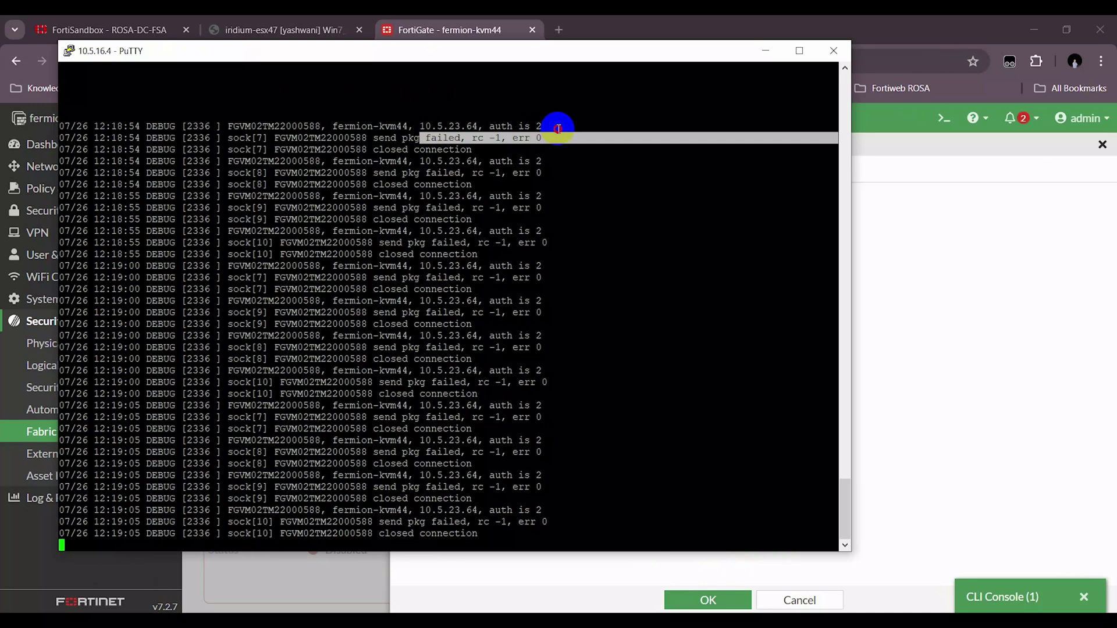
drag(558, 128, 473, 126)
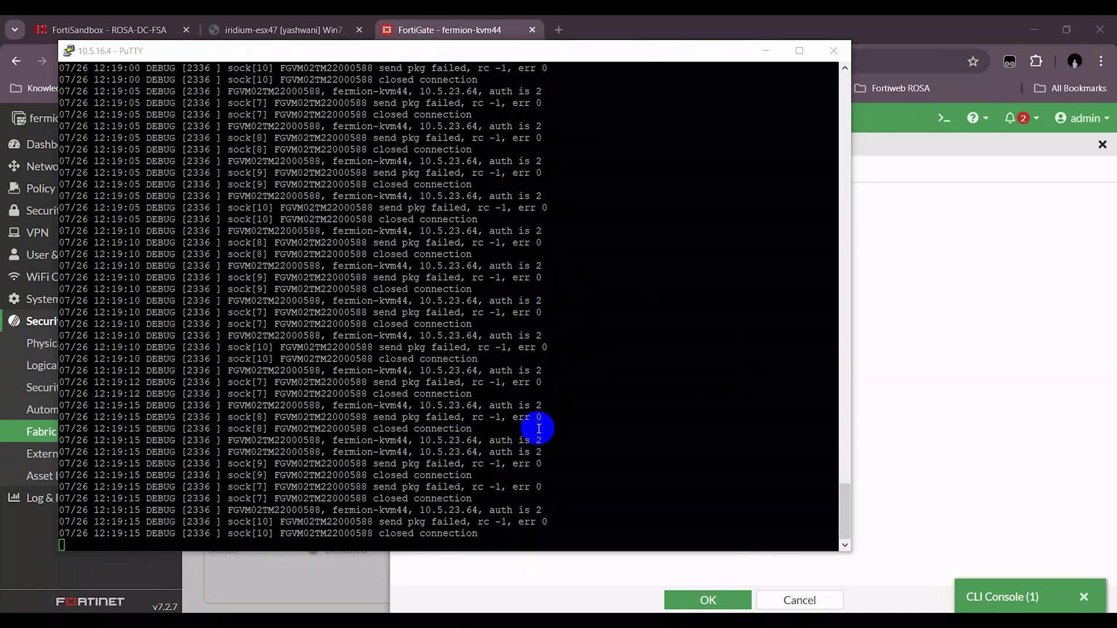
- Insert several blank lines below the current debug output in PuTTY to set off new entries
click(479, 414)
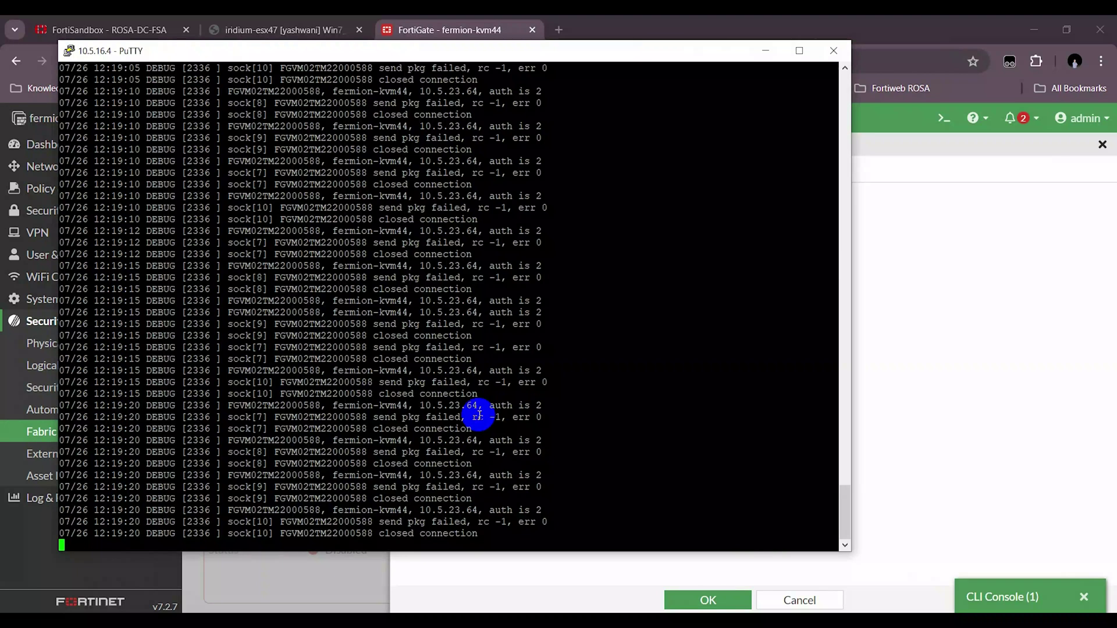
key(Return)
key(Return)
key(Return)
key(Return)
key(Return)
key(Return)
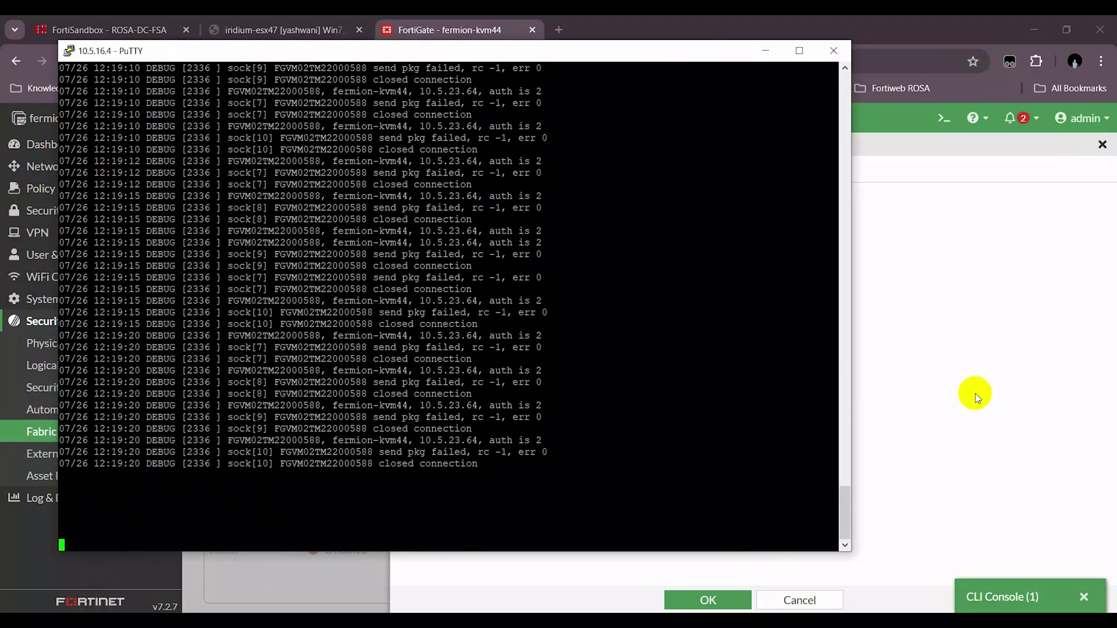
- Retest connectivity to the sandbox server from the FortiGate's Sandbox settings and examine the new debug entries in PuTTY
click(973, 393)
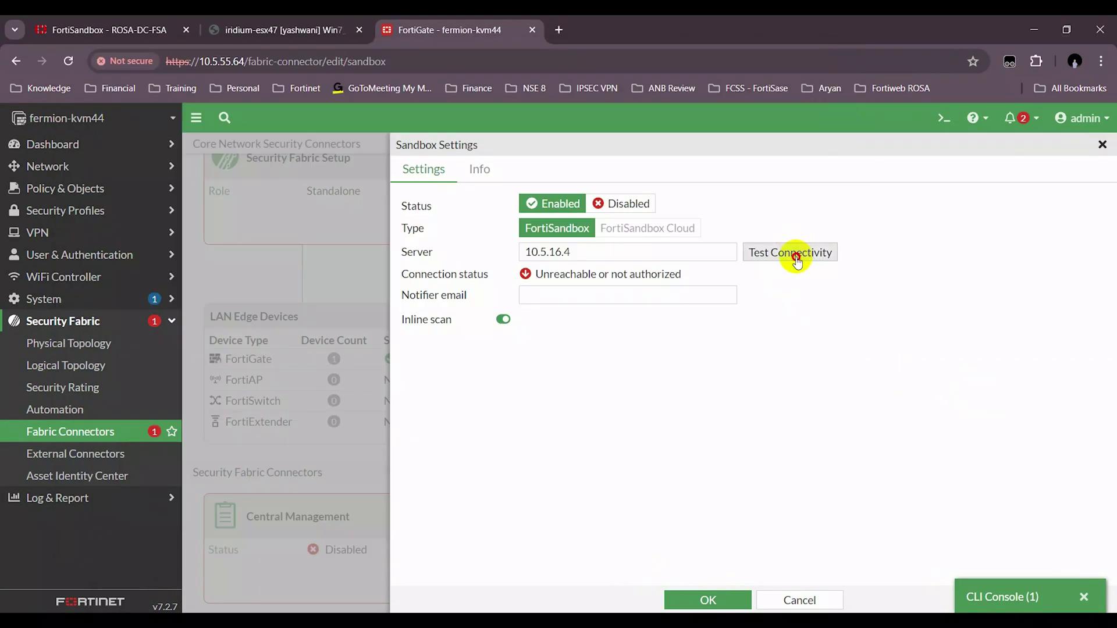
click(796, 259)
key(alt+Tab)
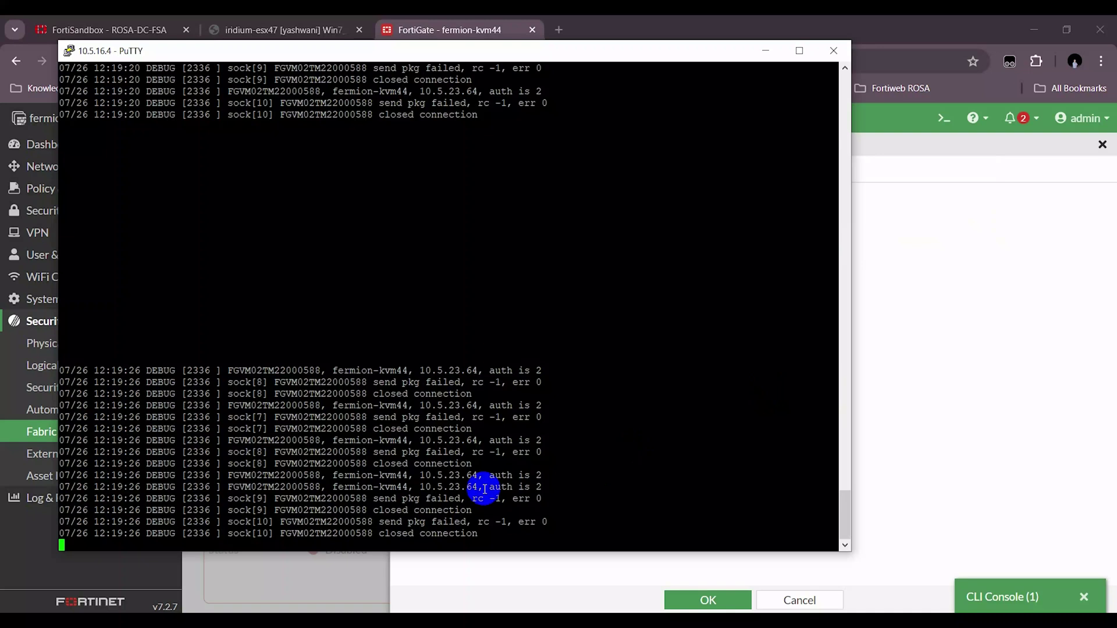
drag(372, 373, 593, 404)
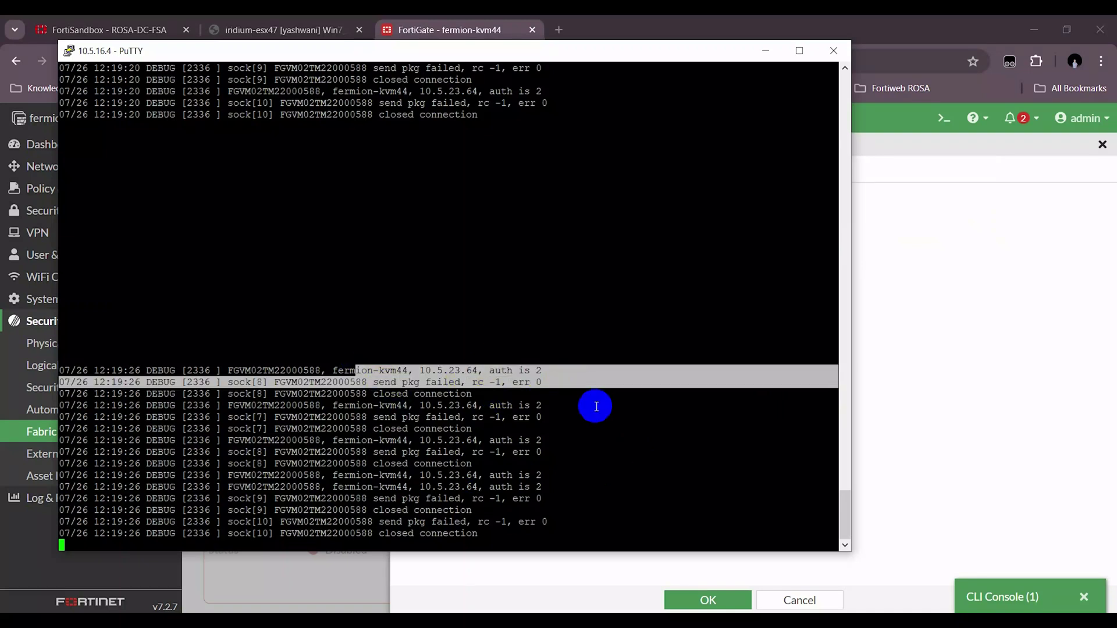
drag(551, 374, 312, 370)
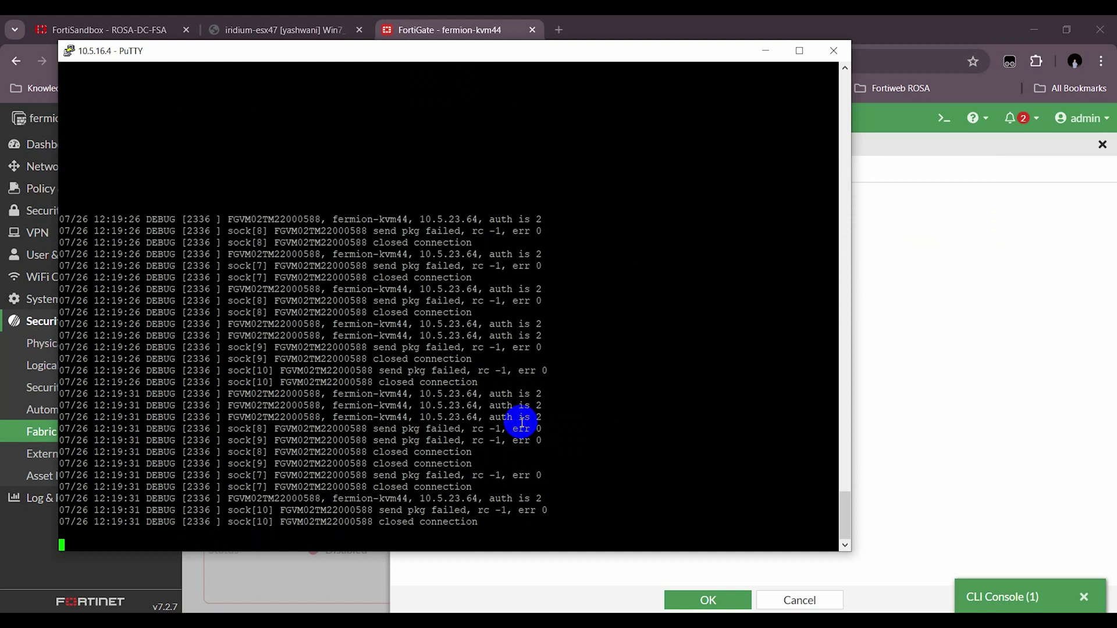
- Authorize both fermion-kvm44:root and fermion-kvm44 in the FortiSandbox device list
key(alt+Tab)
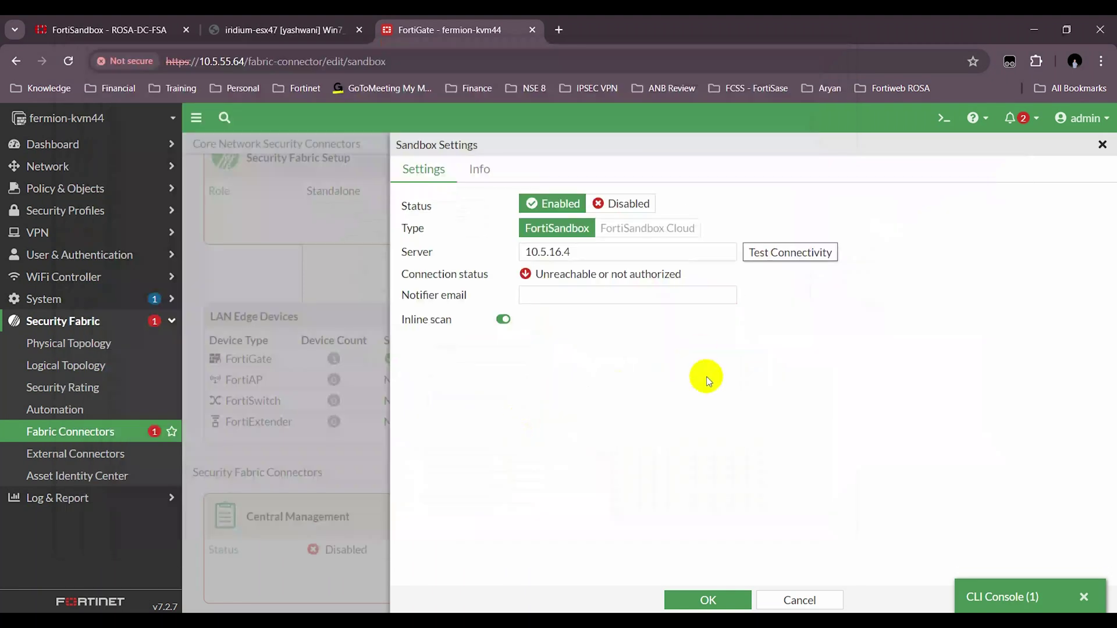
key(ctrl+shift+Tab)
key(ctrl+shift+Tab)
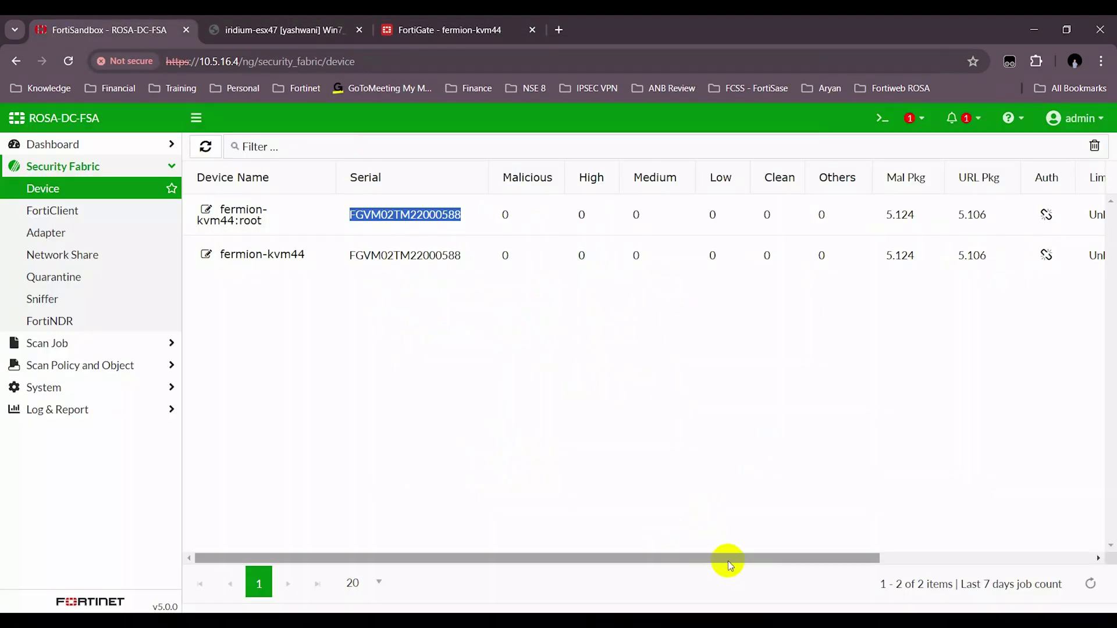
drag(725, 559, 947, 557)
click(759, 215)
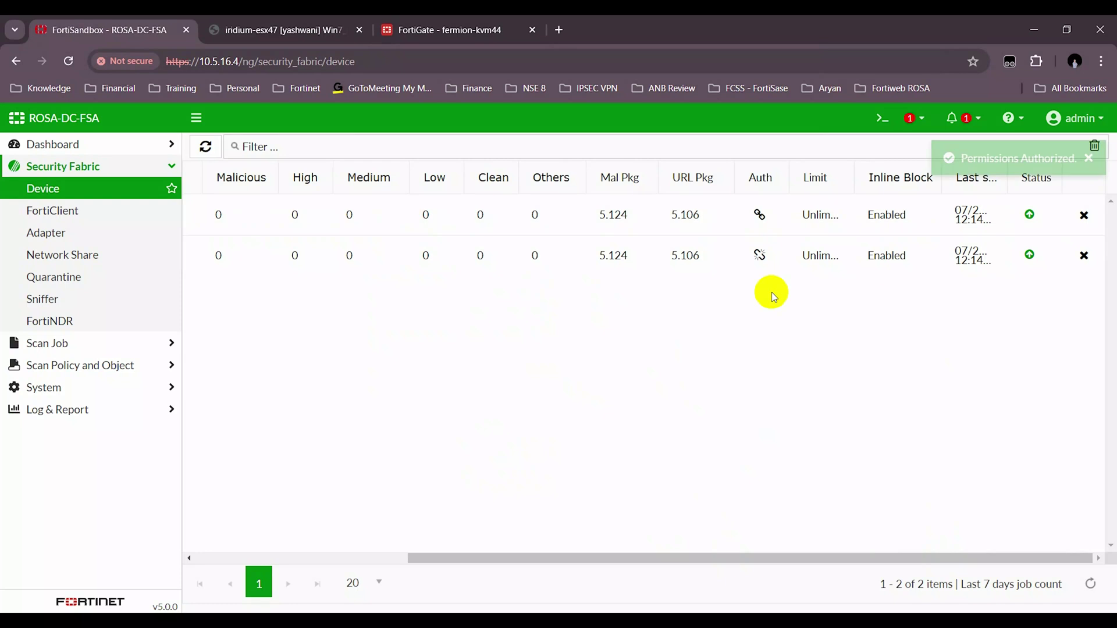
click(757, 253)
click(738, 397)
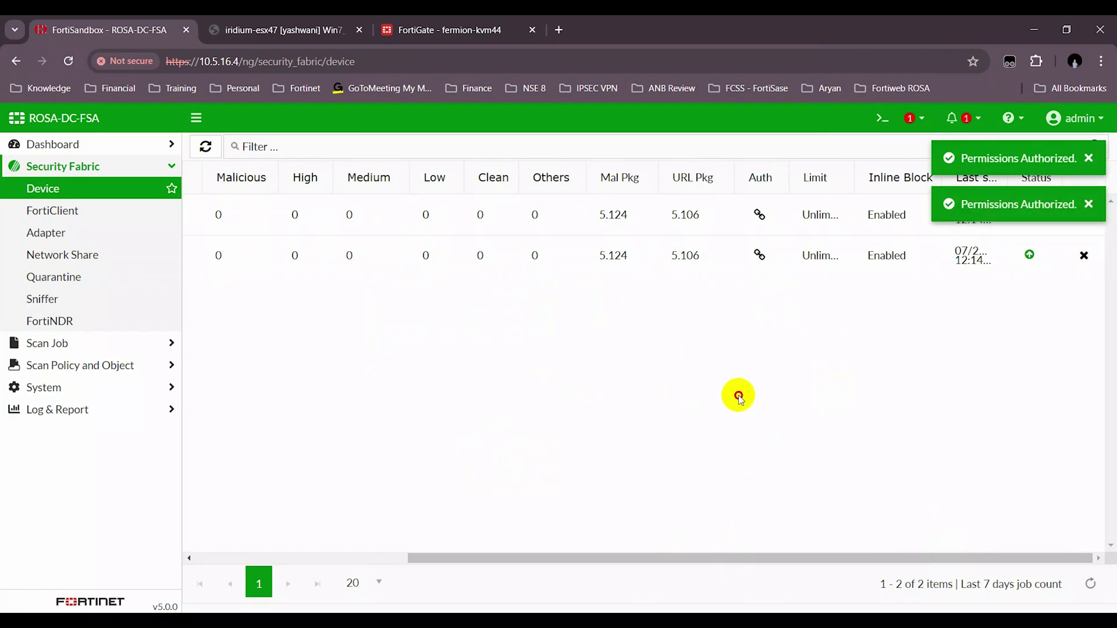
- Minimize the browser and examine the authorization status and login entries for fermion-kvm44 in the PuTTY debug output
click(1031, 30)
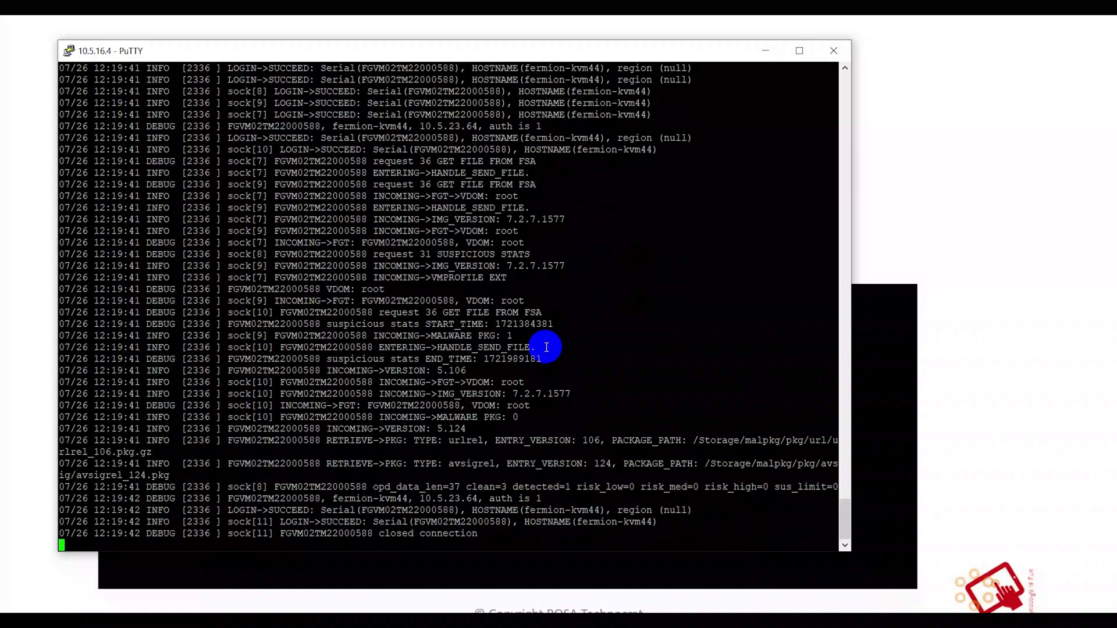
scroll(473, 343, up, 6)
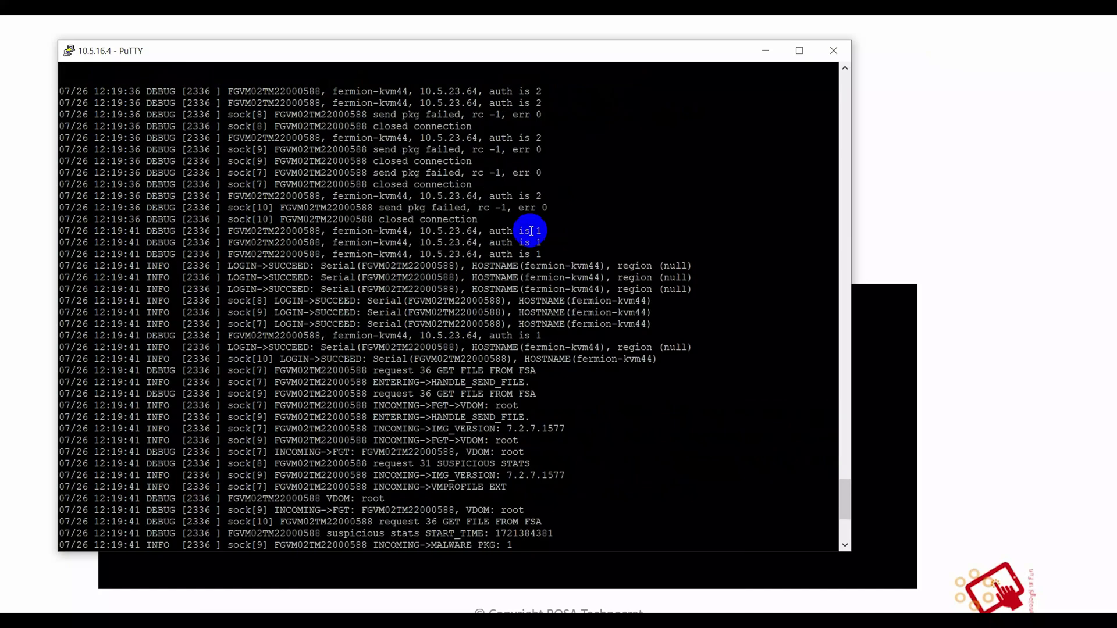
drag(353, 266, 577, 291)
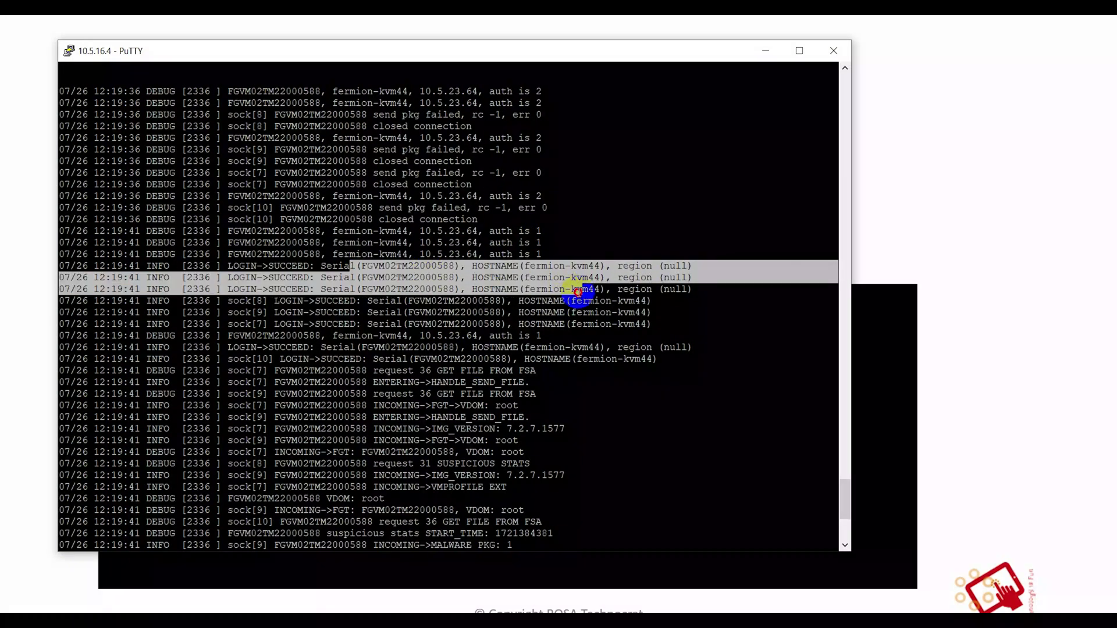
drag(376, 232, 278, 233)
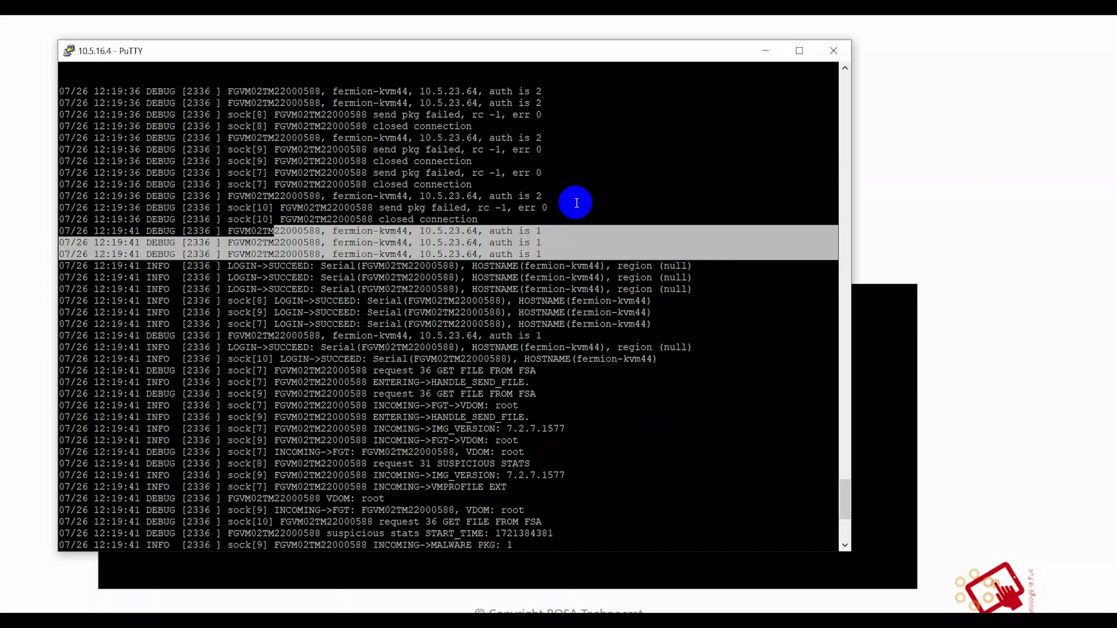
drag(366, 267, 497, 347)
click(553, 408)
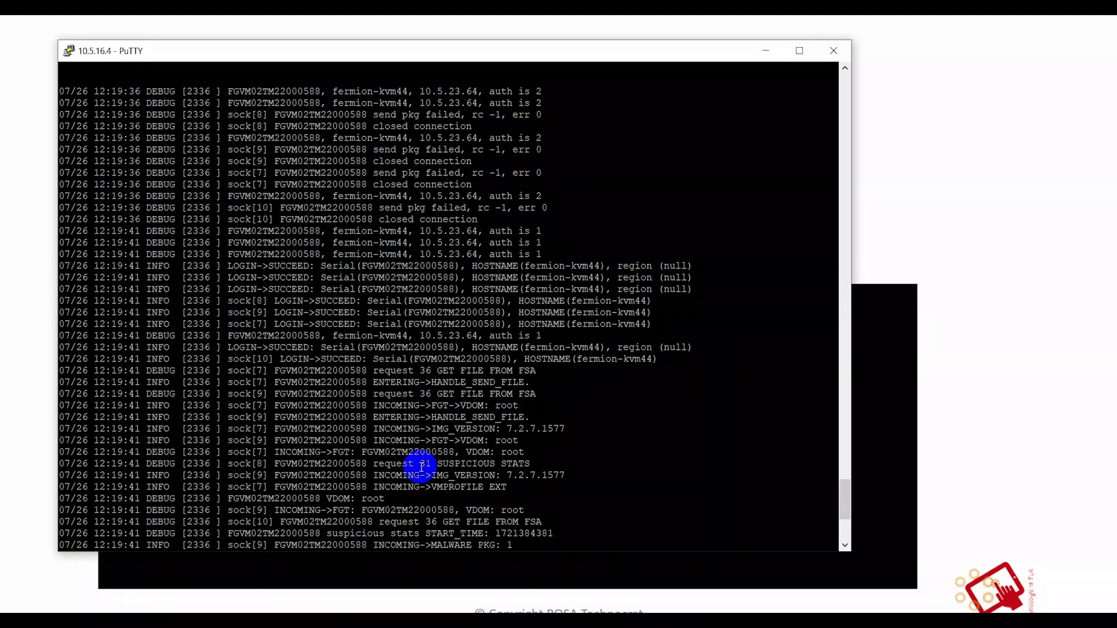
- Review the image version and VDOM entries, then the final login entries at the end of the debug output
drag(396, 430, 626, 511)
click(625, 511)
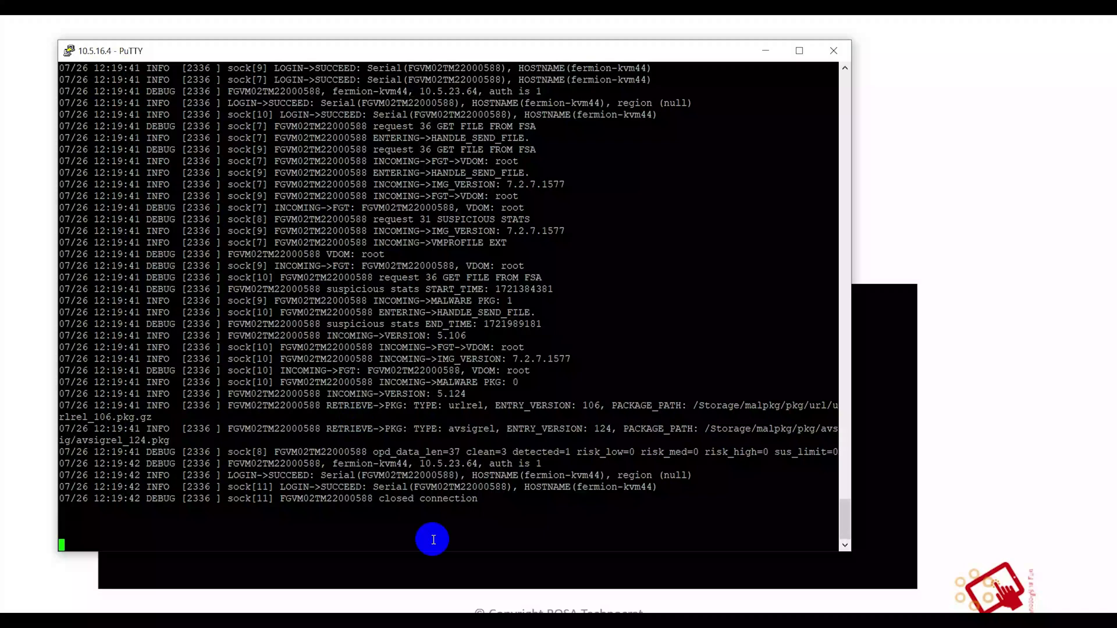
drag(59, 440, 478, 496)
drag(635, 498, 679, 486)
click(294, 493)
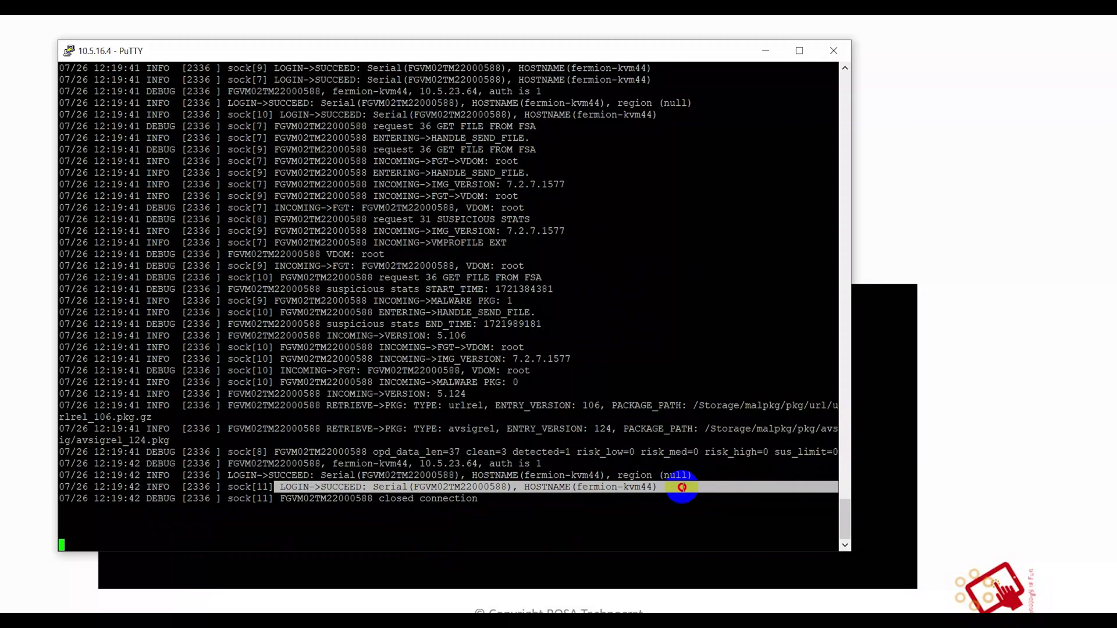
- Stop the running device debug in PuTTY and bring up fresh command prompts
click(492, 536)
key(Return)
key(Return)
key(Return)
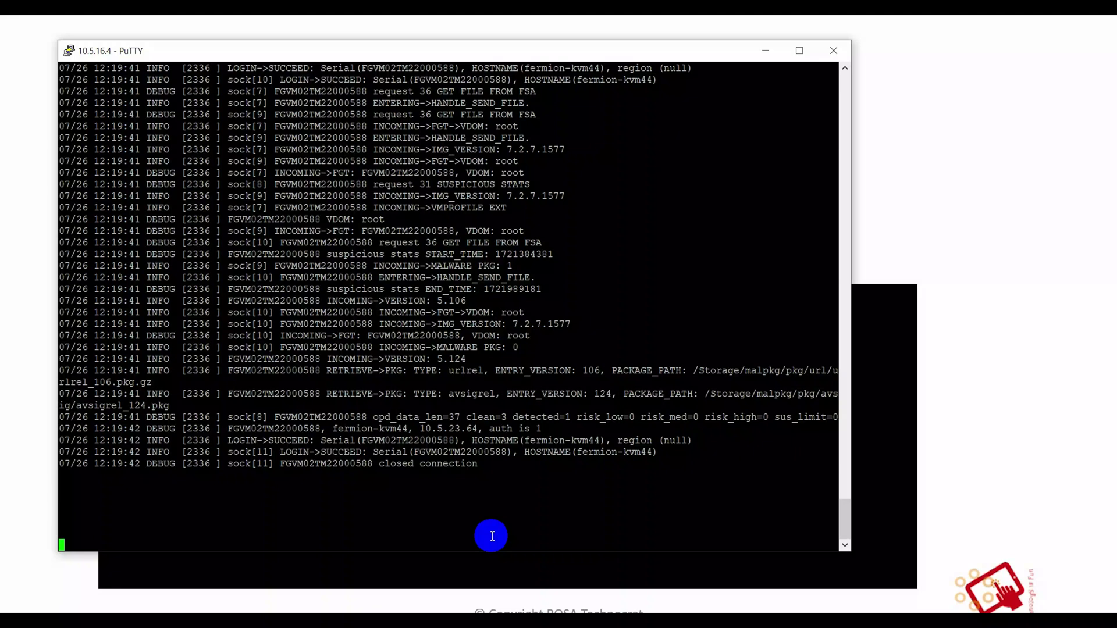
key(ctrl+c)
key(Return)
key(Return)
key(Return)
key(Return)
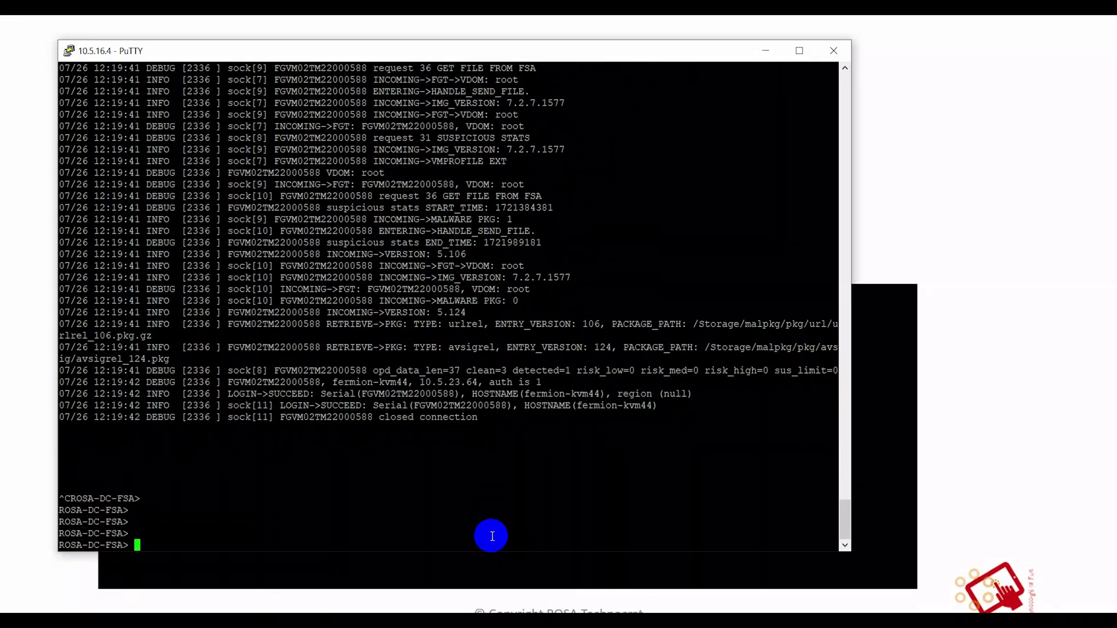
- Enter diagnose-debug device with the FortiGate's serial number at the prompt without running it, highlight the serial, and minimize PuTTY
right_click(491, 536)
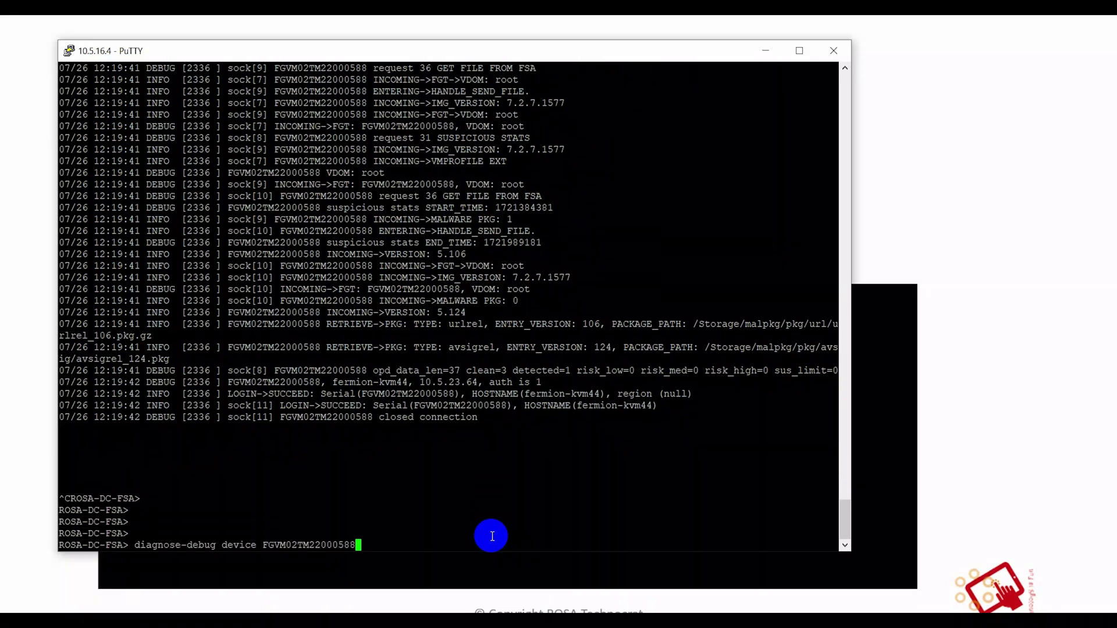
drag(262, 545, 357, 531)
click(404, 463)
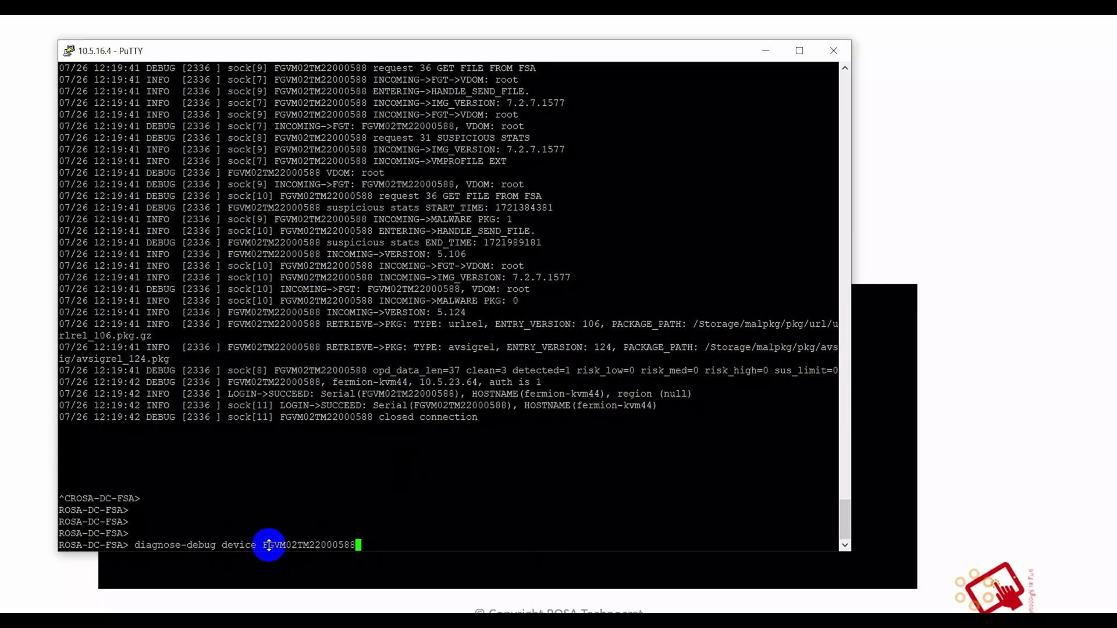
drag(262, 545, 348, 545)
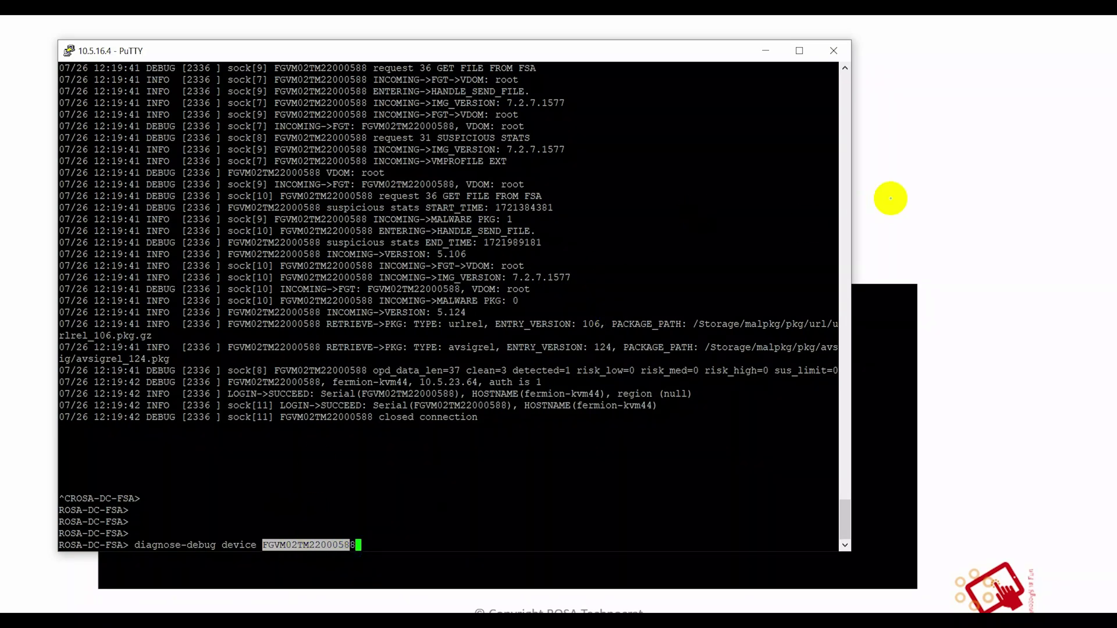
click(765, 50)
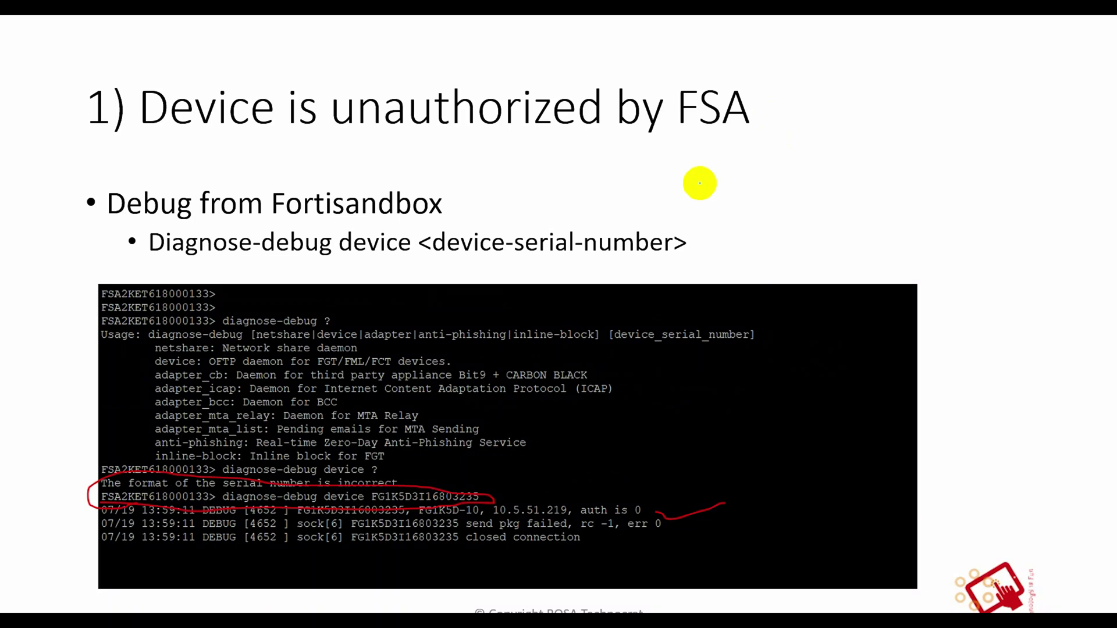
key(Right)
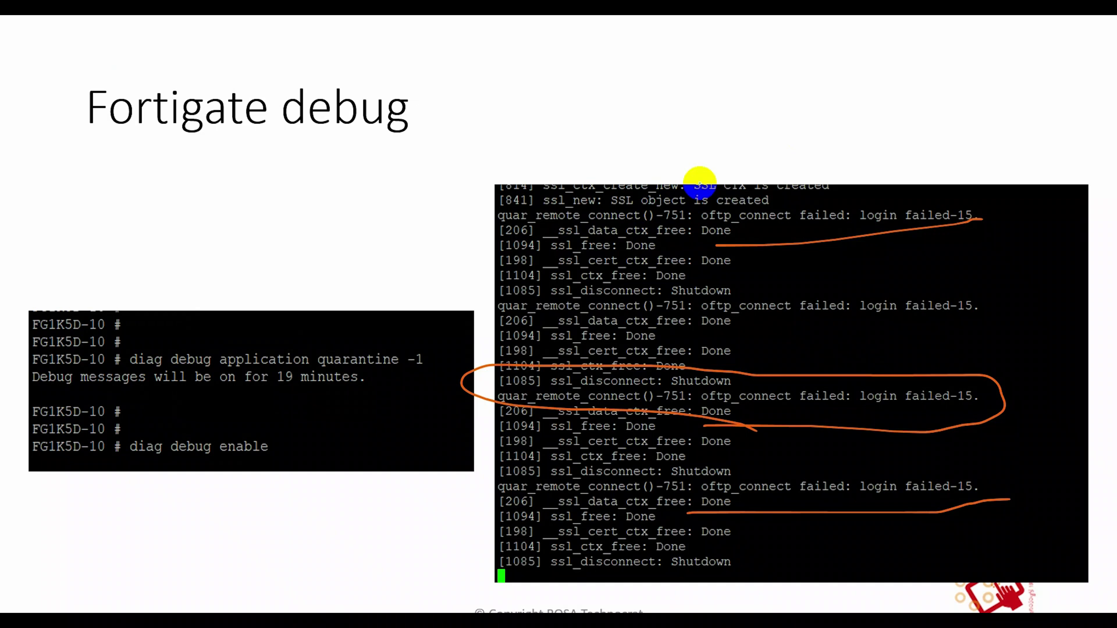
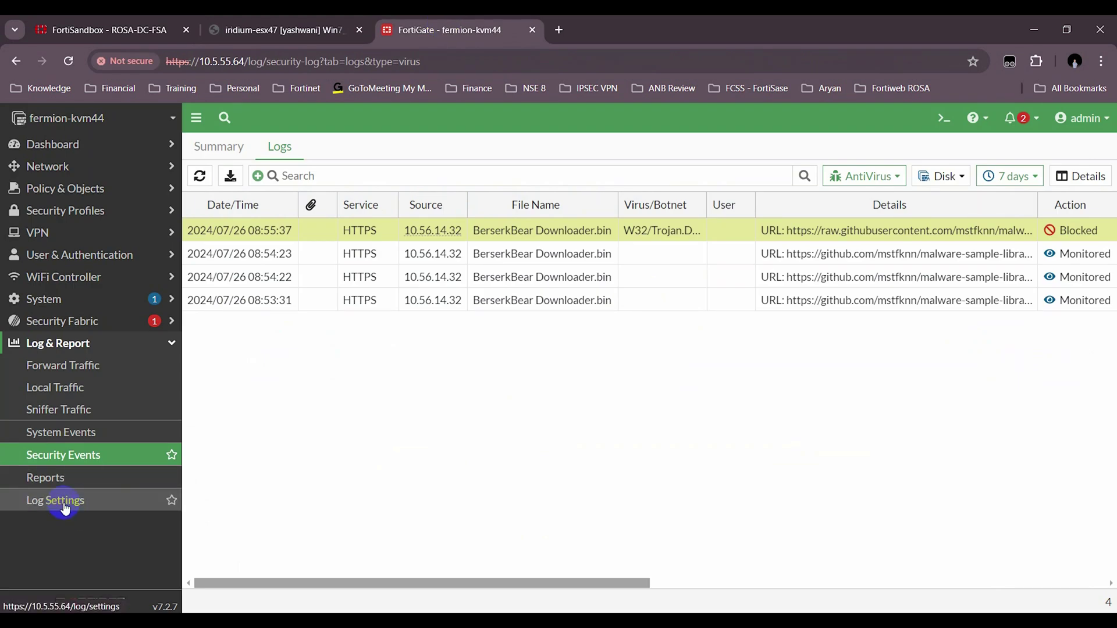
- Open the FortiGate's AntiVirus security event logs and display the details of the 08:55:37 BerserkBear Downloader.bin entry
click(145, 457)
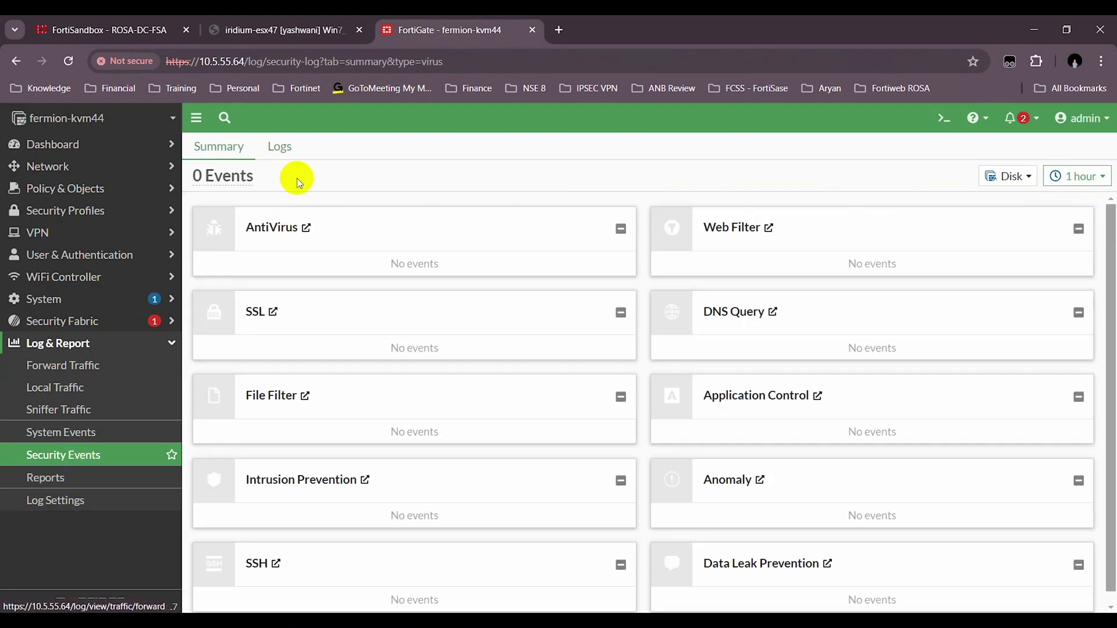
click(281, 152)
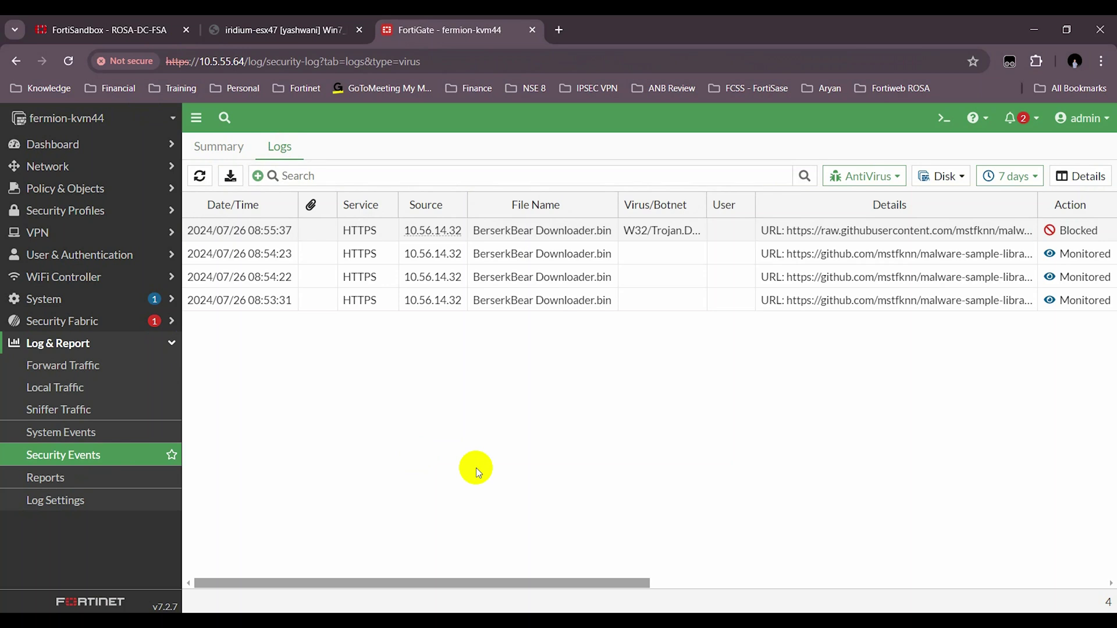
click(517, 232)
drag(606, 583, 752, 578)
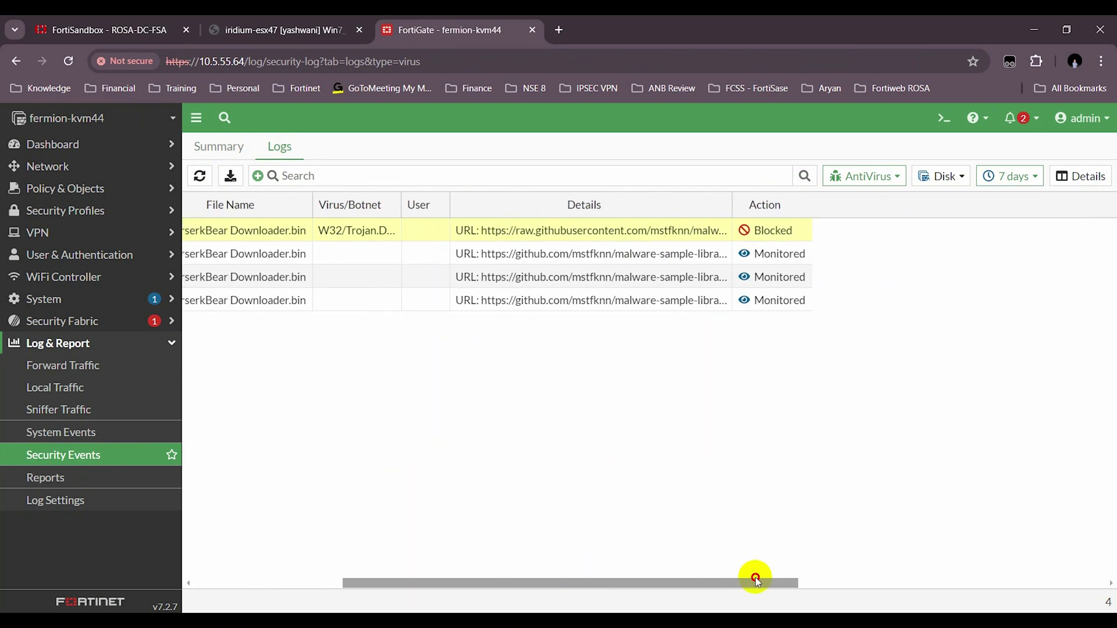
double_click(669, 233)
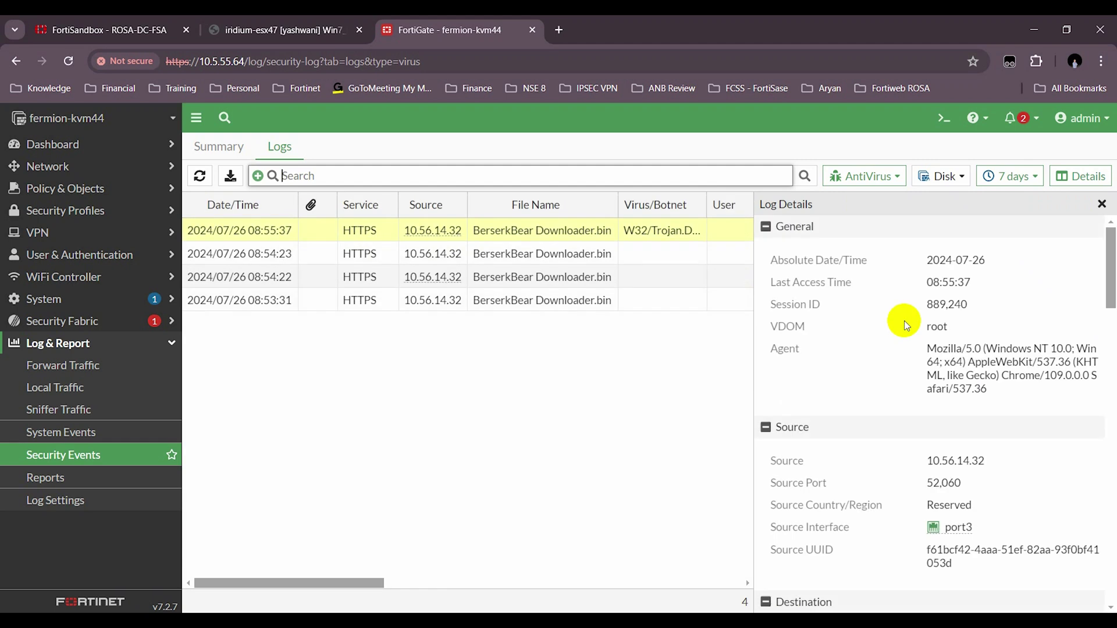
- Examine the Action and AntiVirus sections of the log details and highlight the AntiVirus message
scroll(878, 416, down, 10)
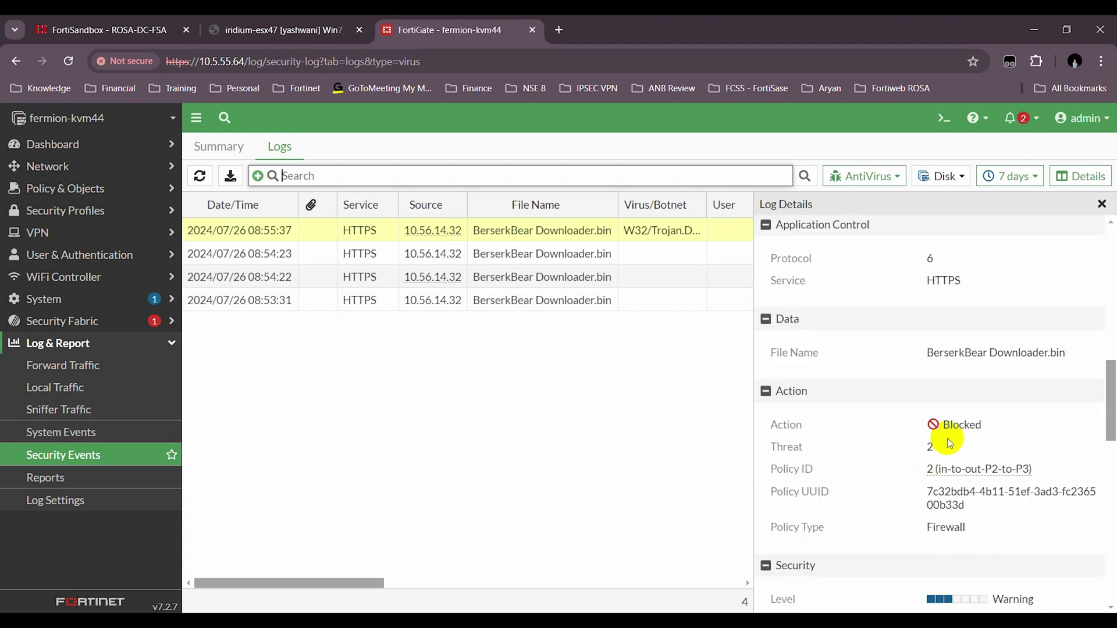
double_click(957, 425)
scroll(991, 419, down, 5)
scroll(996, 379, down, 3)
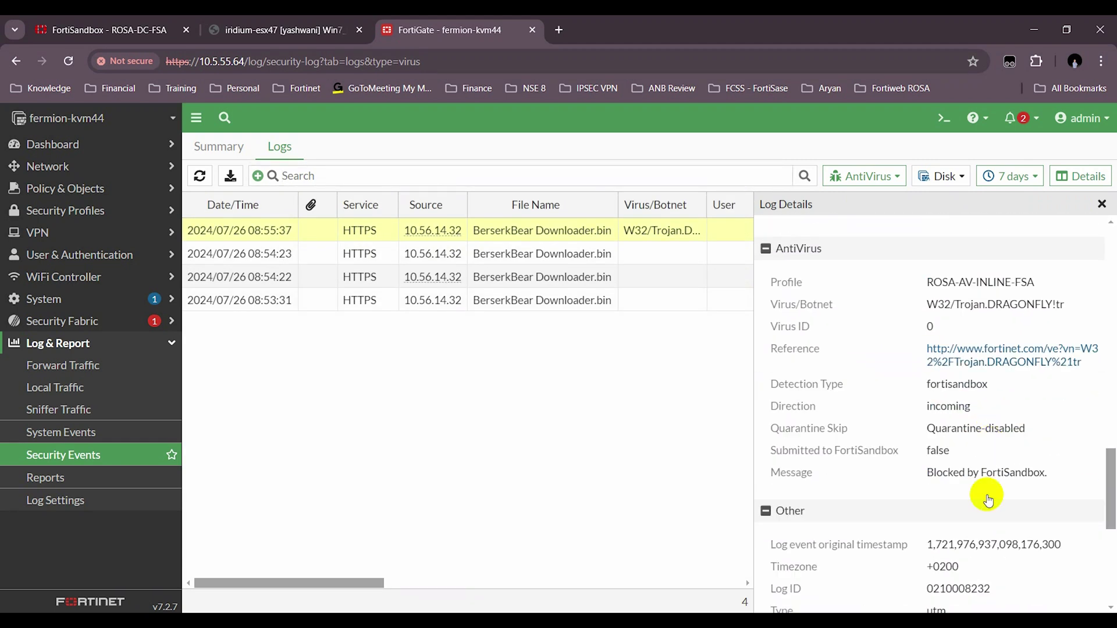
drag(928, 471, 1056, 468)
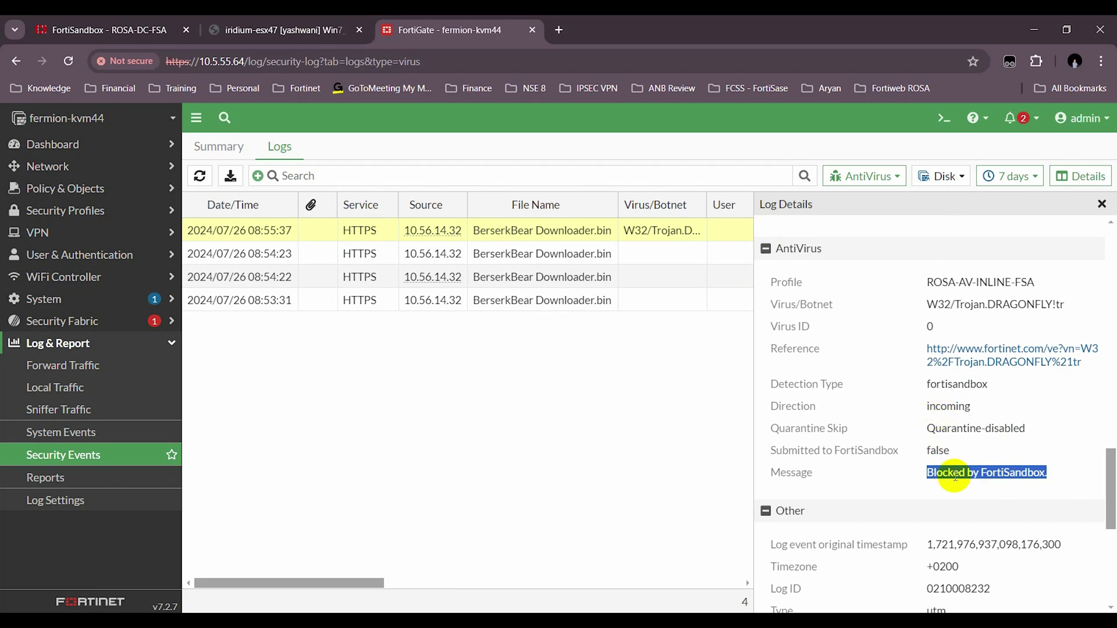
- Highlight the Virus/Botnet value in the 08:55:37 entry's AntiVirus details, clear the highlight, and close the log details
scroll(1024, 465, up, 1)
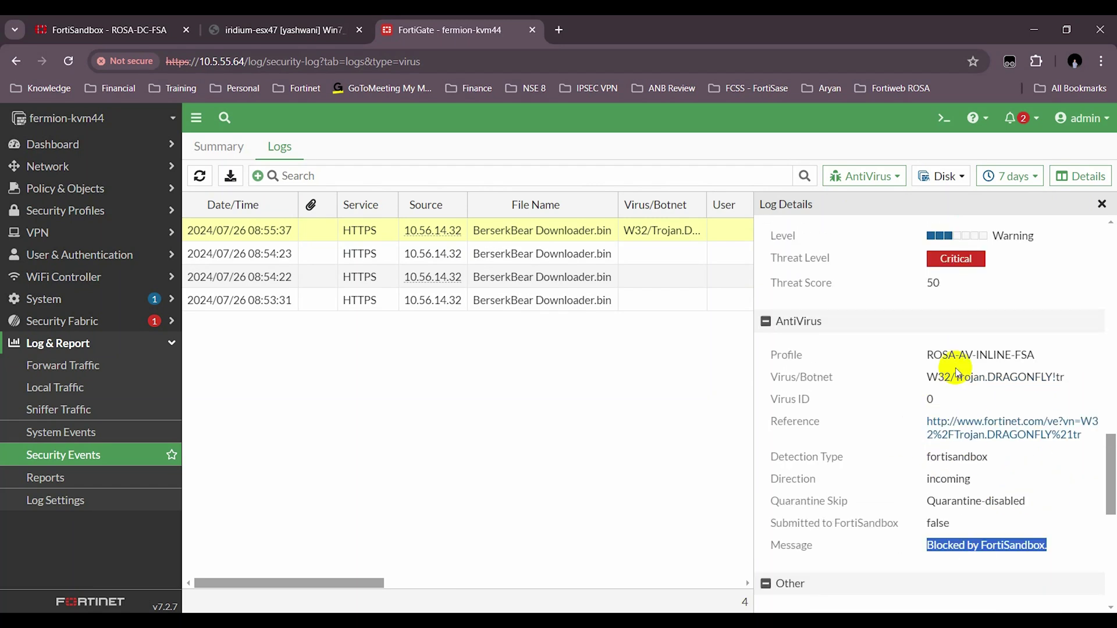
mouse_move(927, 377)
mouse_down()
mouse_move(1072, 375)
mouse_move(918, 377)
mouse_up()
click(1024, 393)
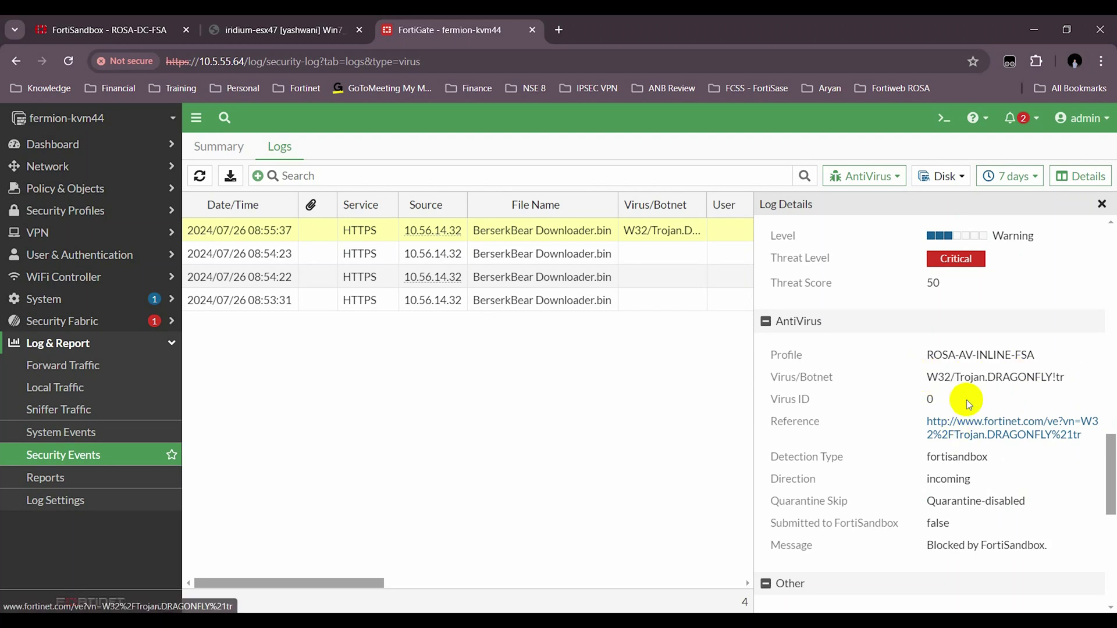
click(1101, 203)
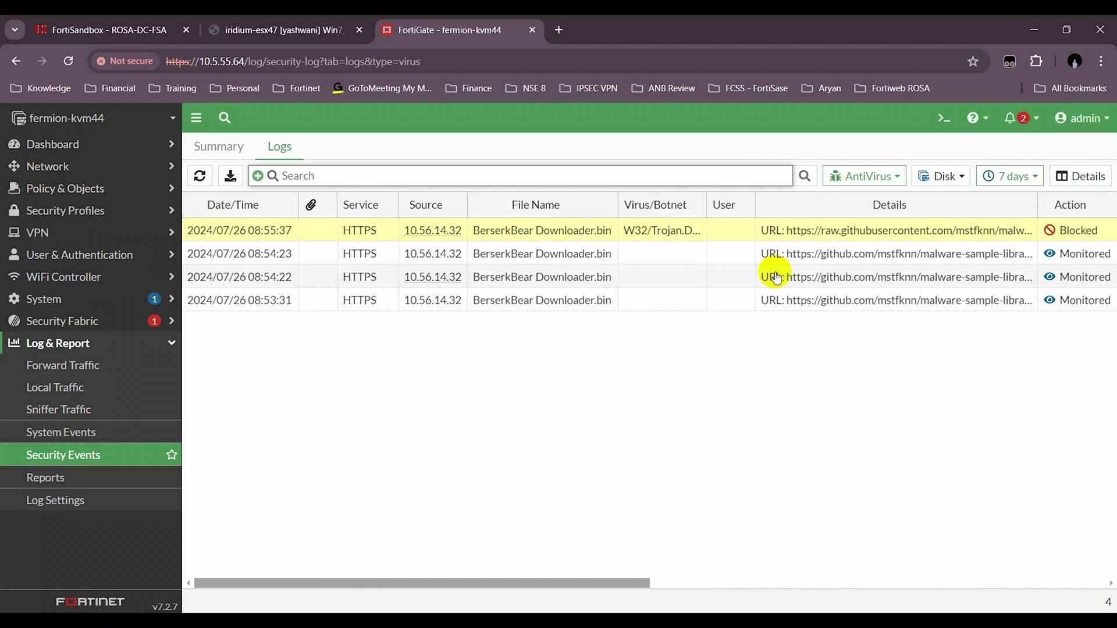
- Reopen the Security Events logs for AntiVirus and refresh the list
click(87, 455)
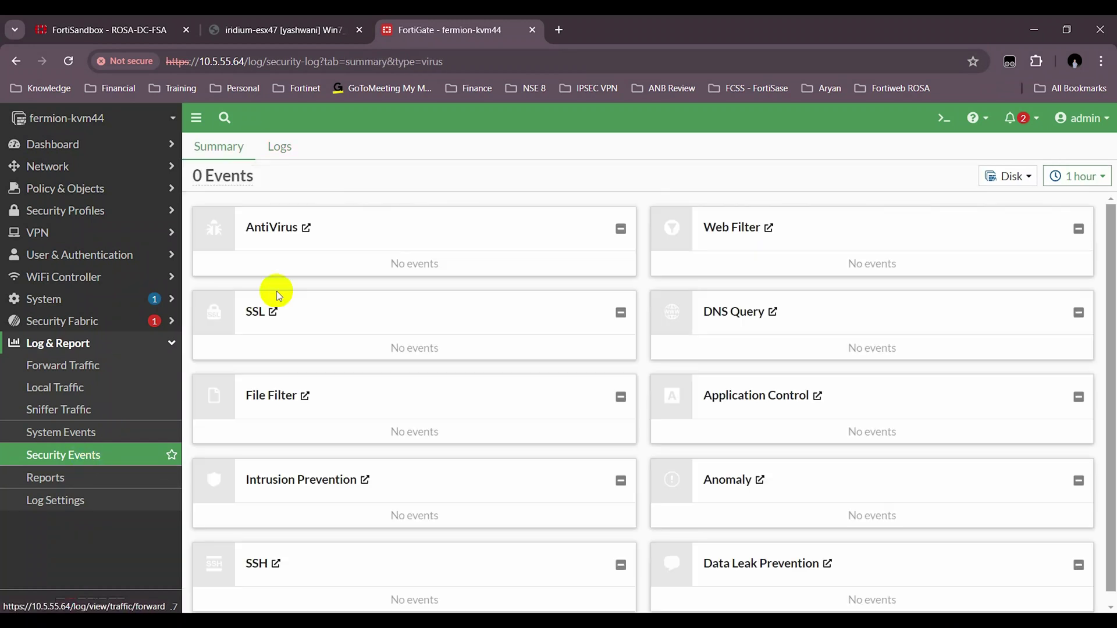
click(276, 146)
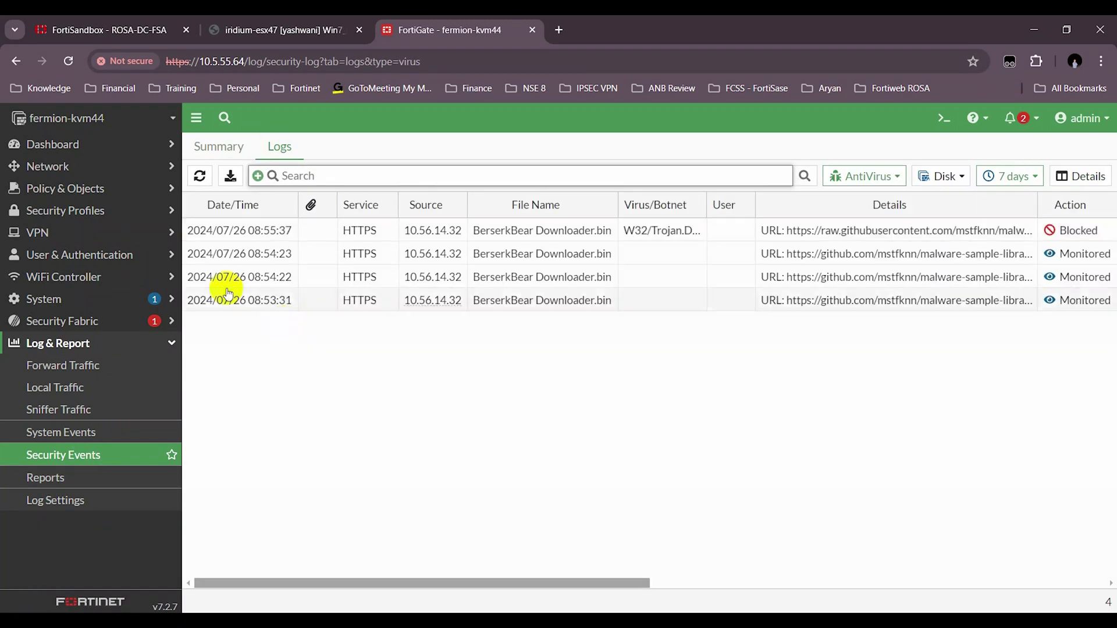
click(200, 176)
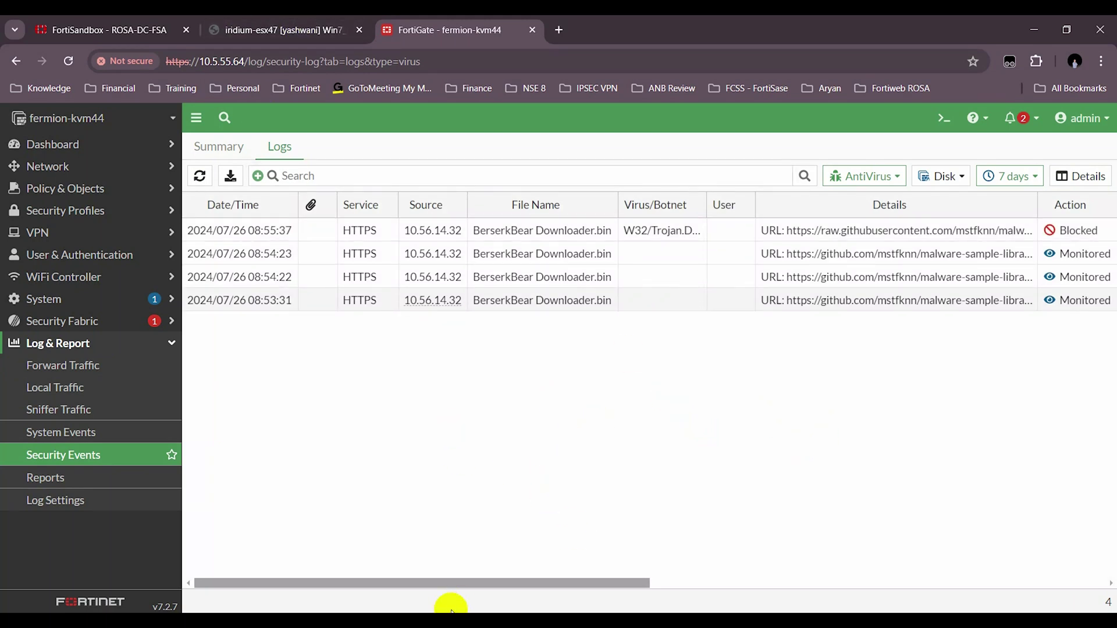
- Open the FortiGate's CLI console and bring up several fresh command prompts
key(alt+Tab)
key(alt+Tab)
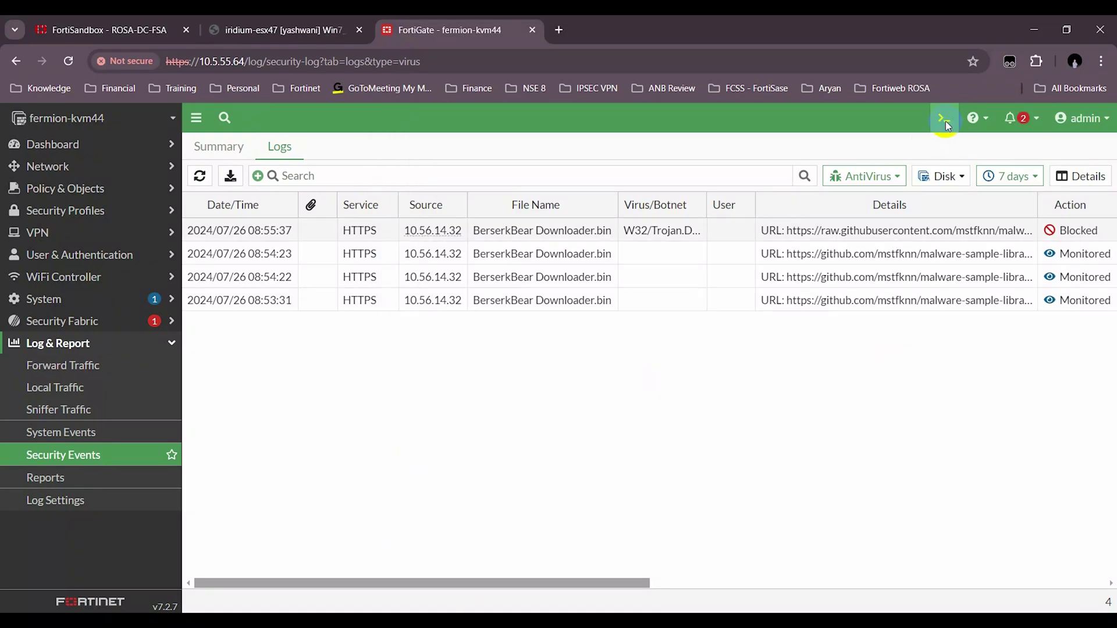
click(944, 120)
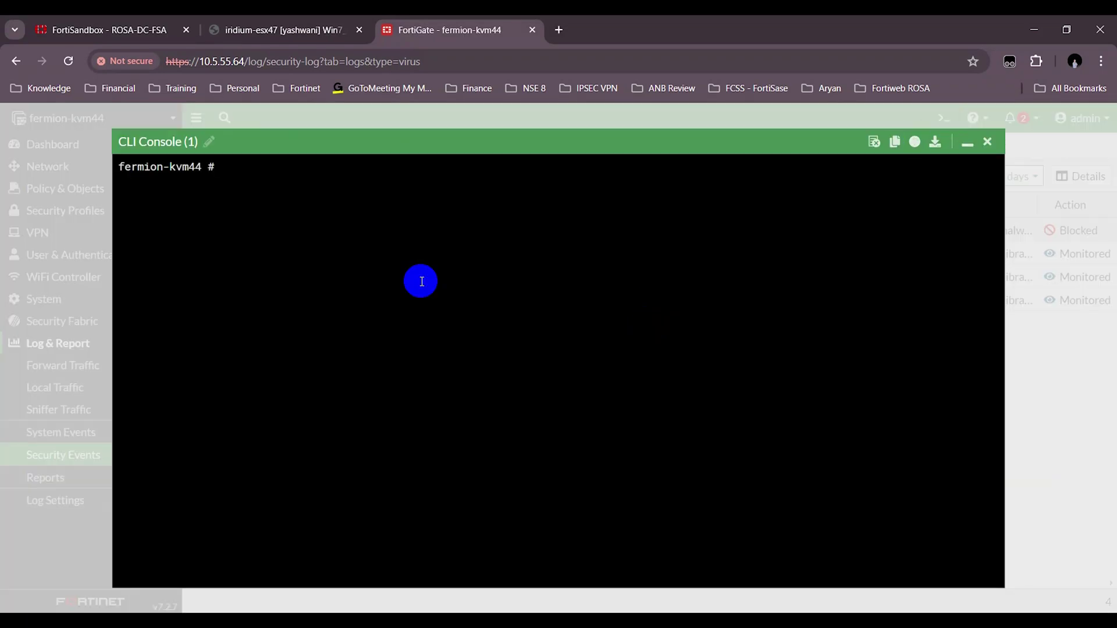
key(Return)
key(Return)
key(Return)
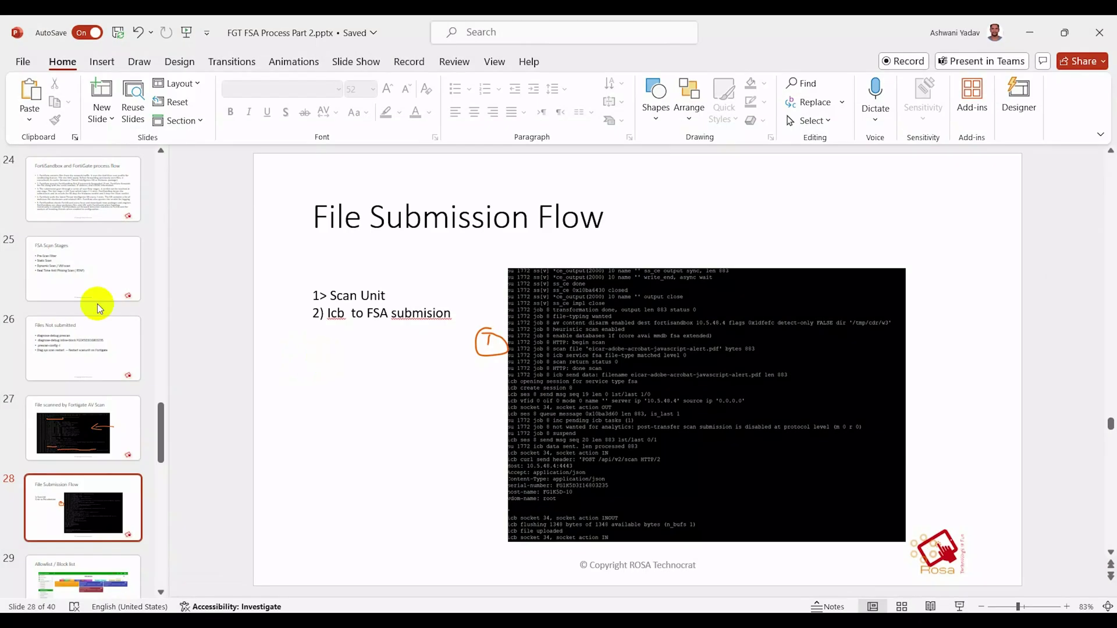
- Copy the five debug commands from the Proxy Inspection Mode slide in PowerPoint, minimize it, and run them in the FortiGate CLI console
scroll(96, 309, up, 4)
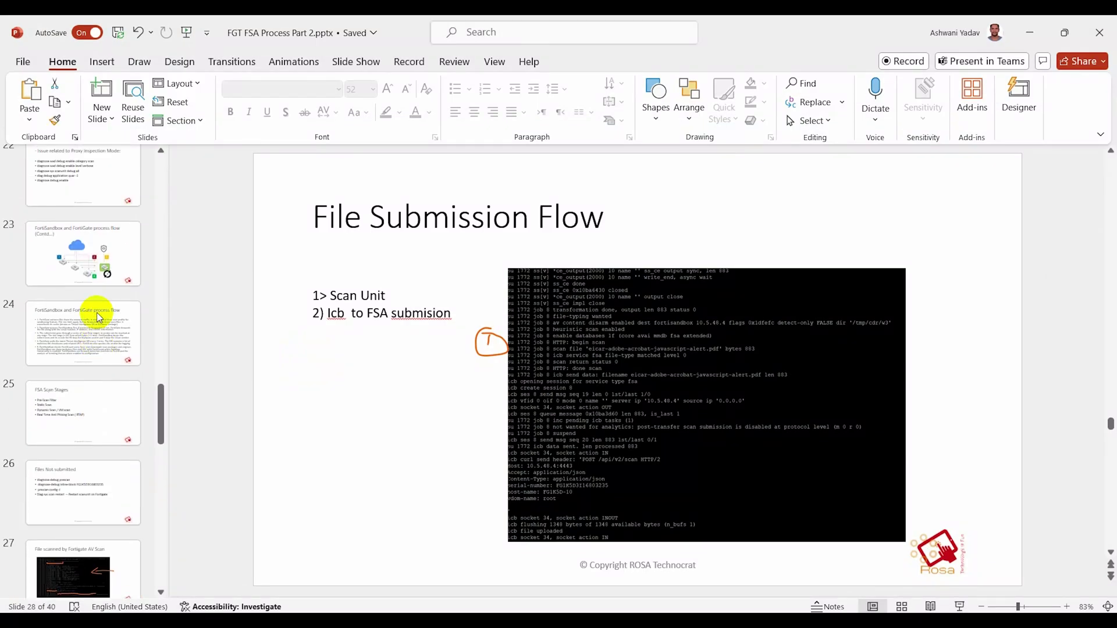
click(65, 254)
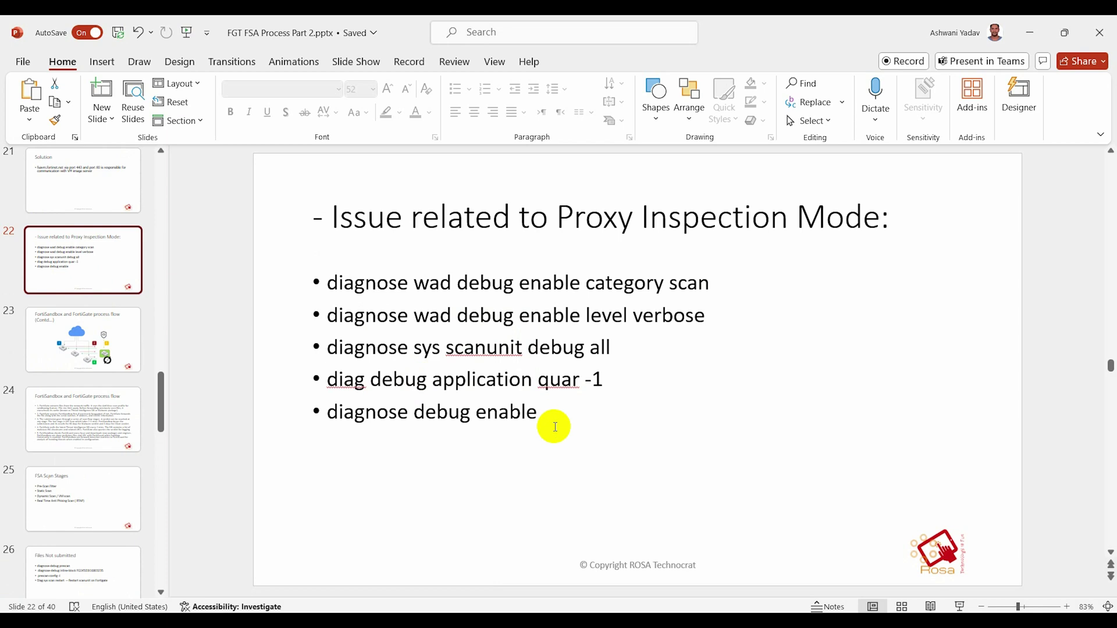
drag(547, 416, 348, 279)
right_click(463, 317)
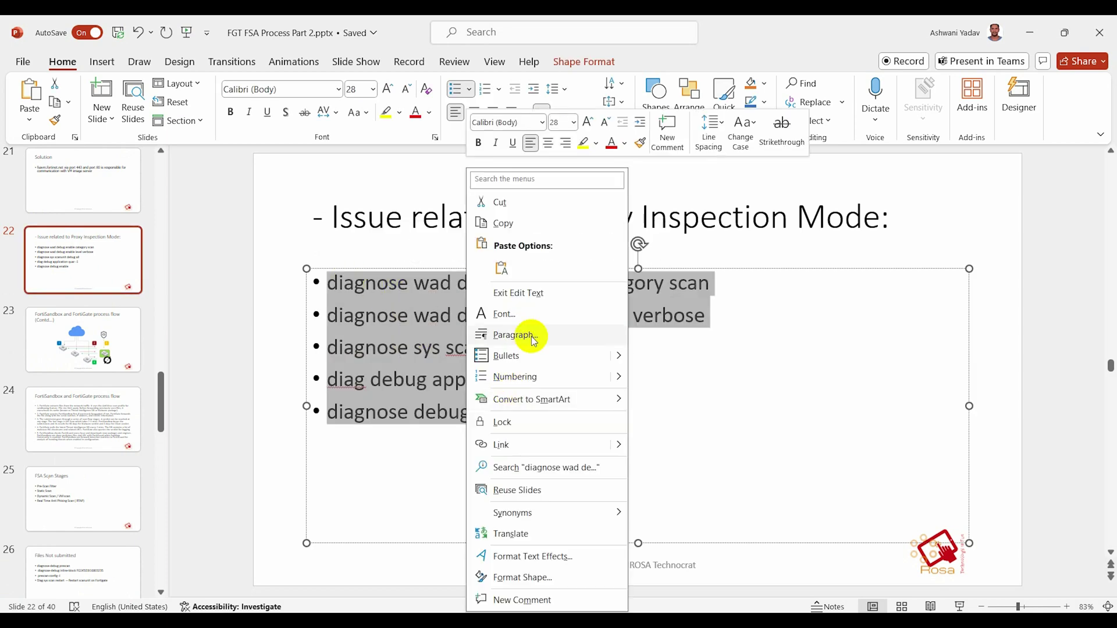
click(520, 222)
click(1028, 32)
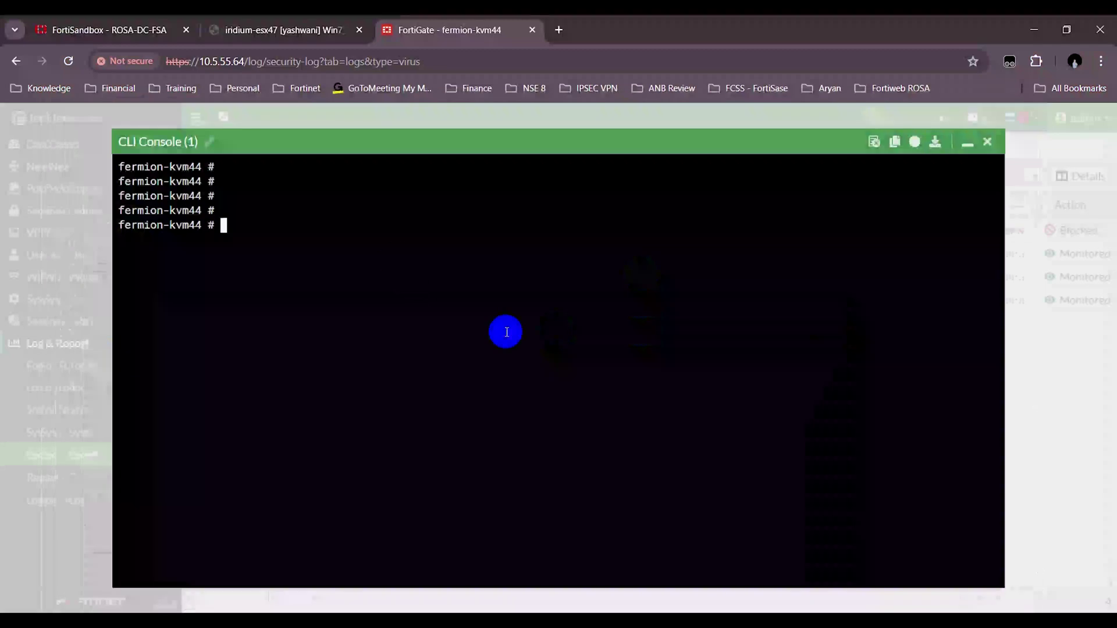
right_click(398, 259)
click(430, 404)
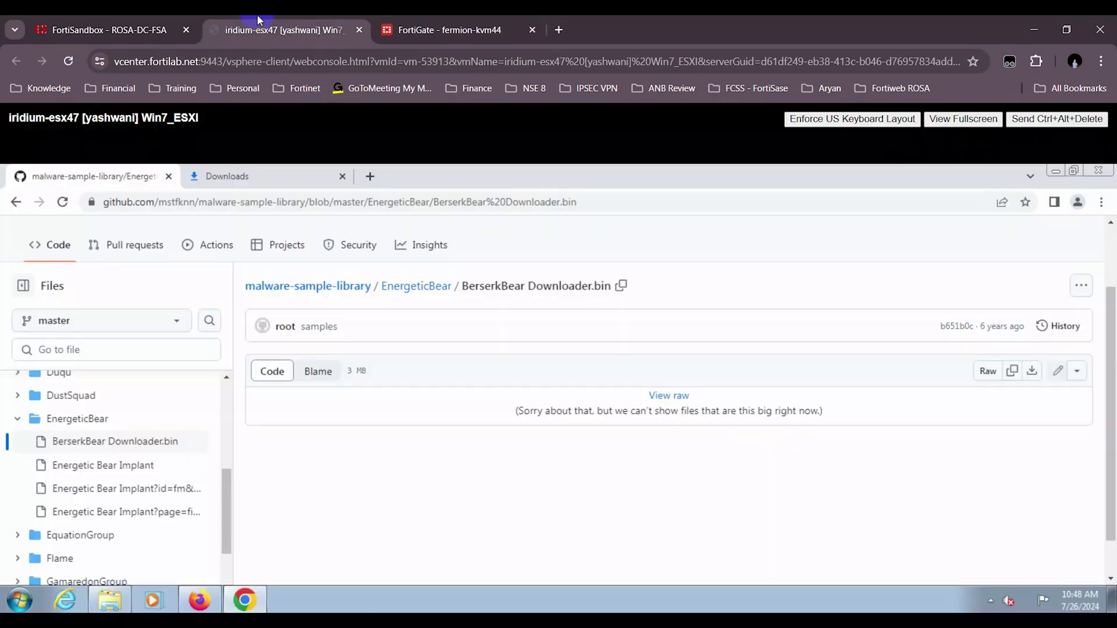
- Switch to the Win7 virtual machine, open Energetic Bear Implant from the repository's EnergeticBear folder, and download the raw file
click(283, 30)
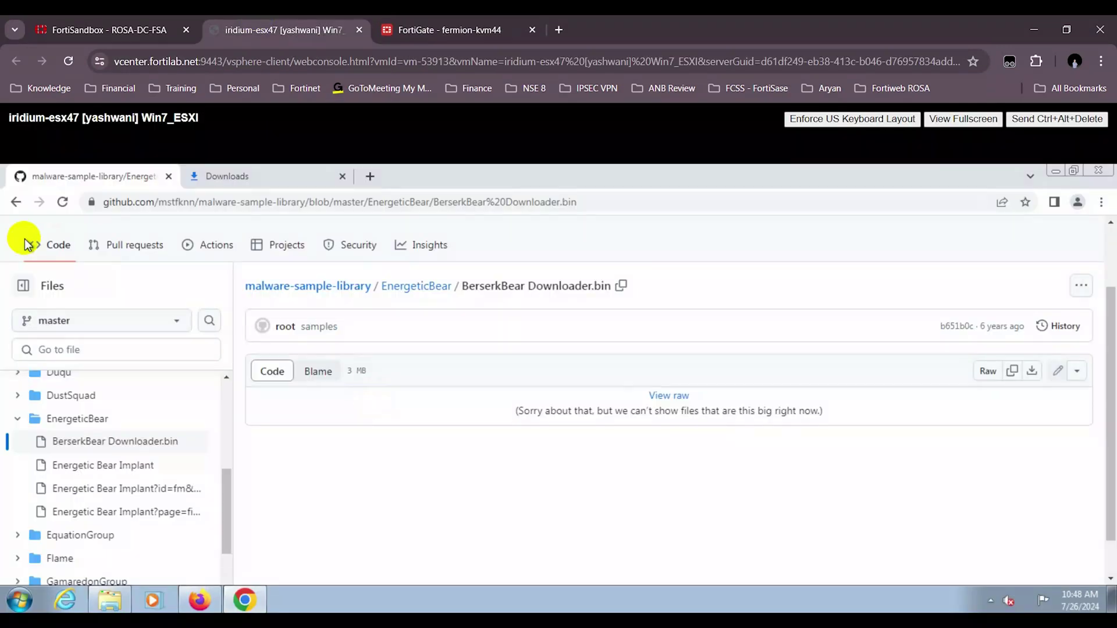
click(16, 202)
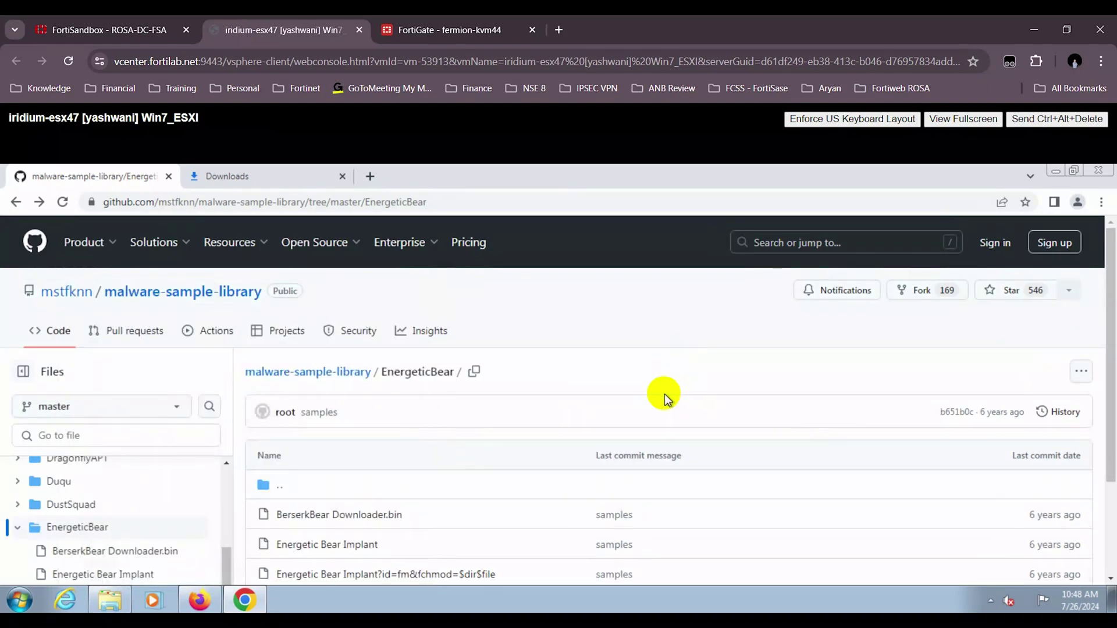
scroll(666, 401, down, 3)
click(349, 411)
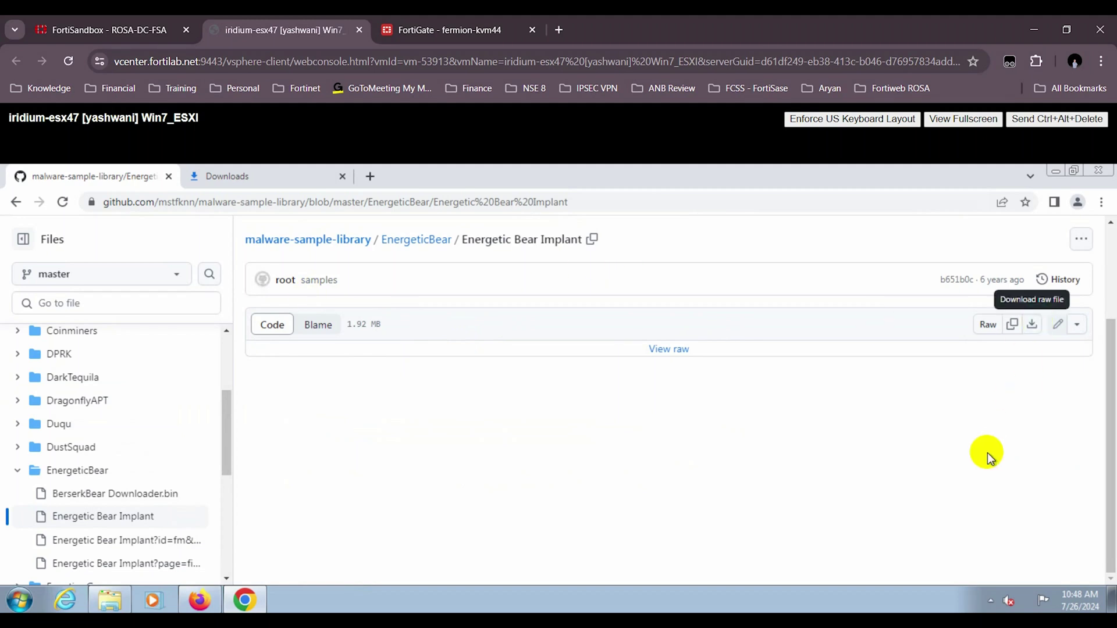
- Examine the FortiGate's CLI debug output for the download and highlight the icb send data line for Energetic Bear Implant
click(442, 30)
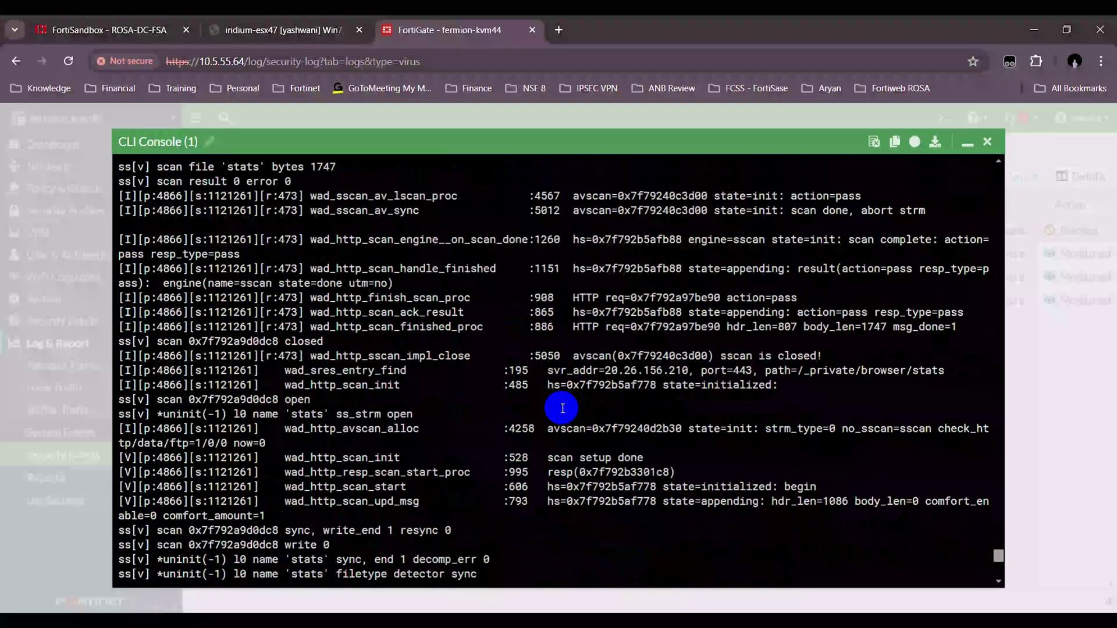
scroll(563, 408, up, 10)
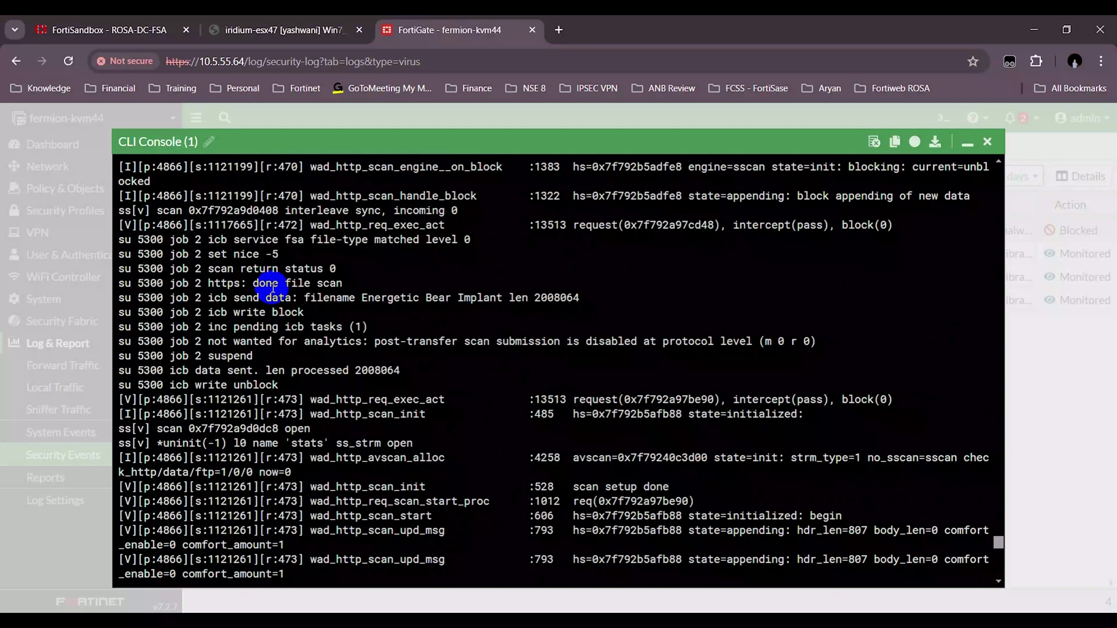
drag(303, 298, 553, 300)
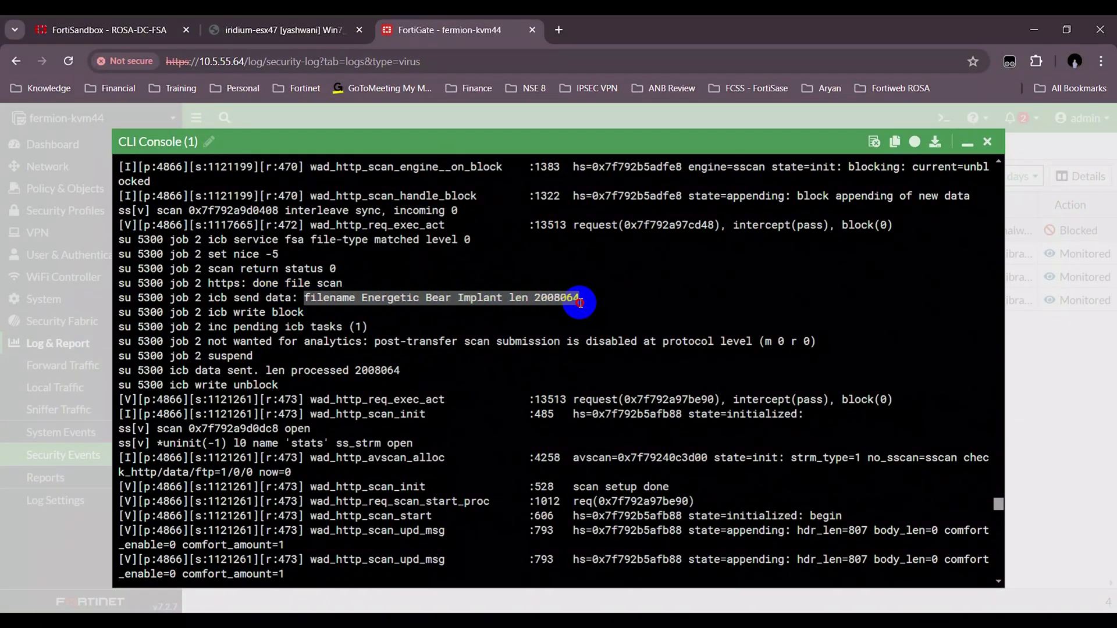
drag(207, 298, 579, 303)
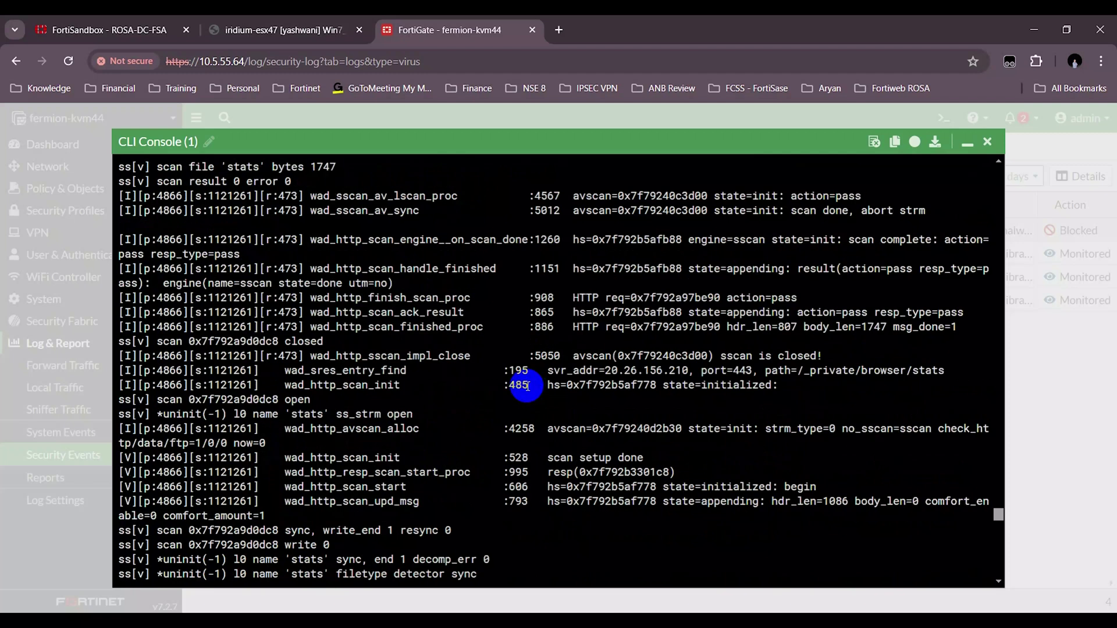
scroll(490, 401, up, 5)
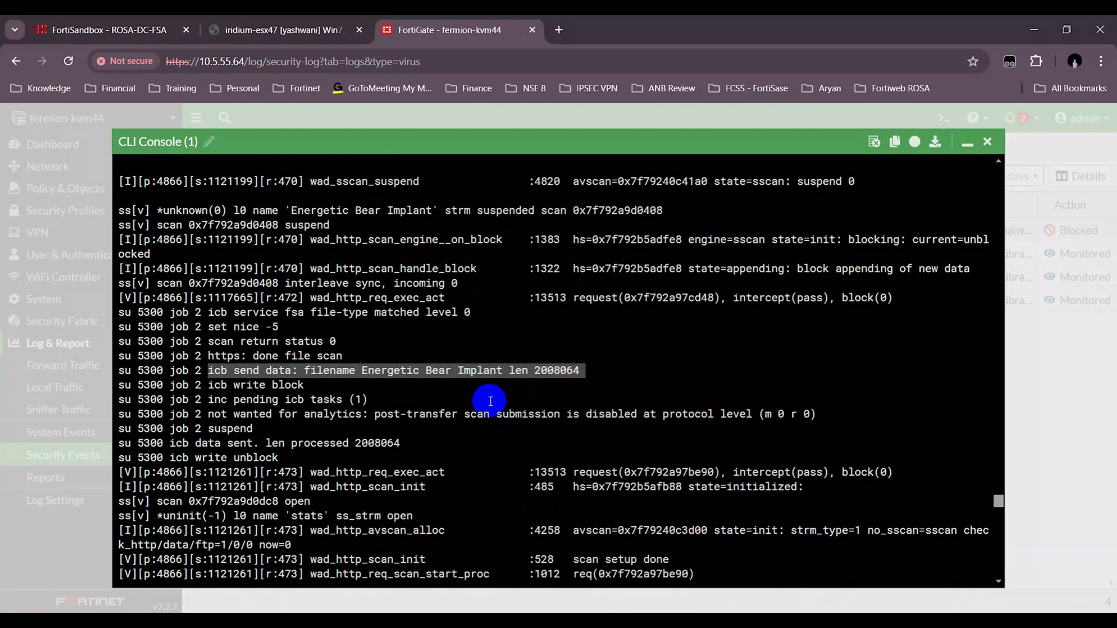
drag(208, 370, 611, 368)
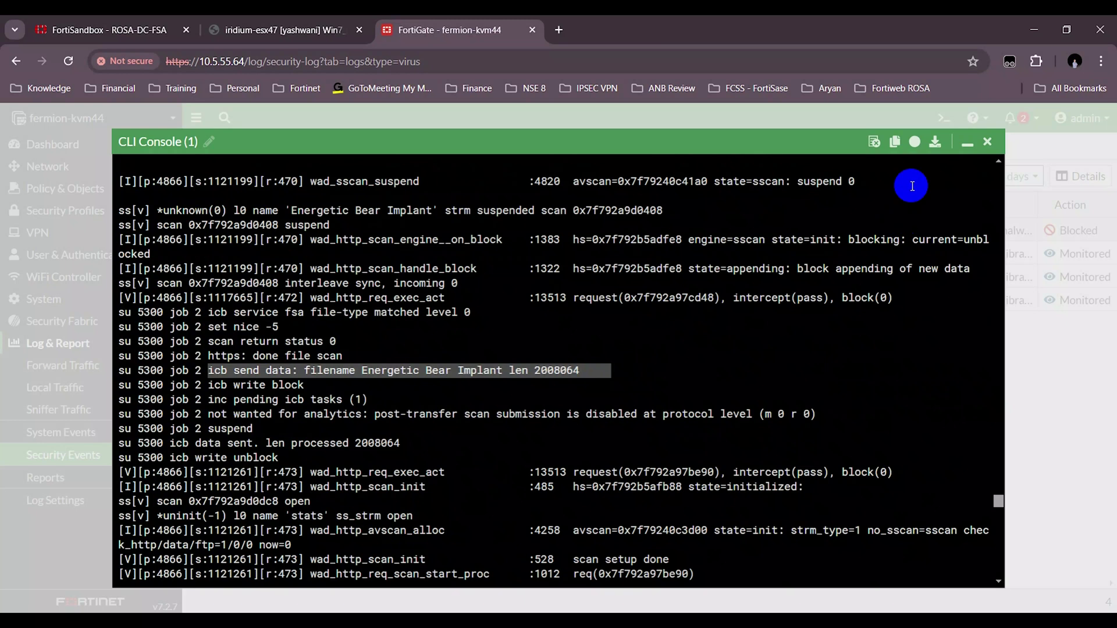
- Minimize the CLI console and reload the AntiVirus security event logs
click(966, 145)
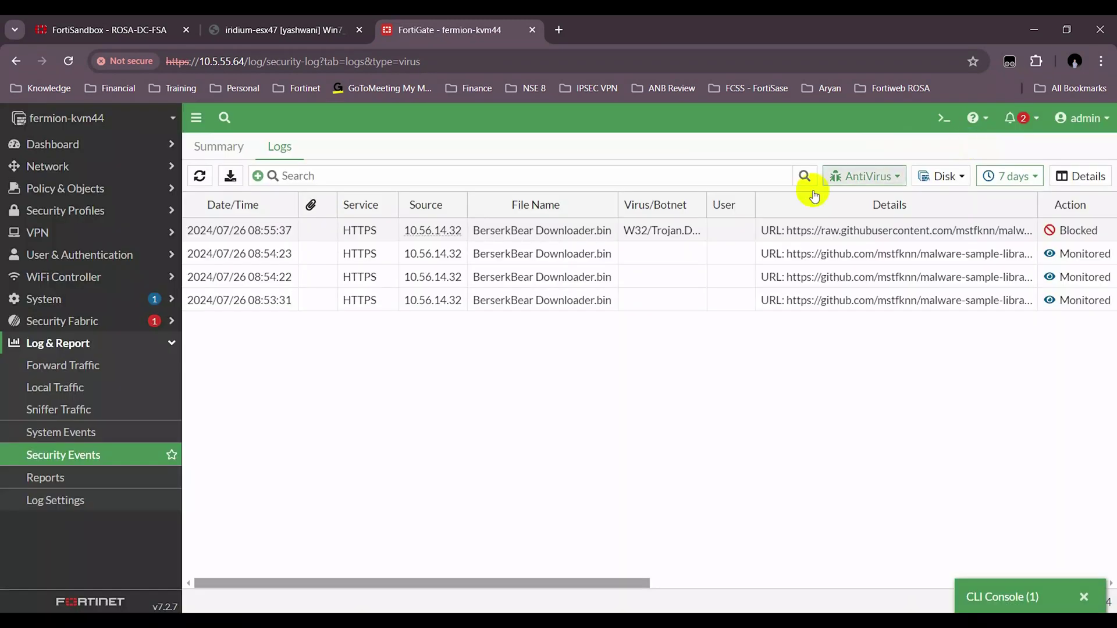
click(111, 459)
click(278, 154)
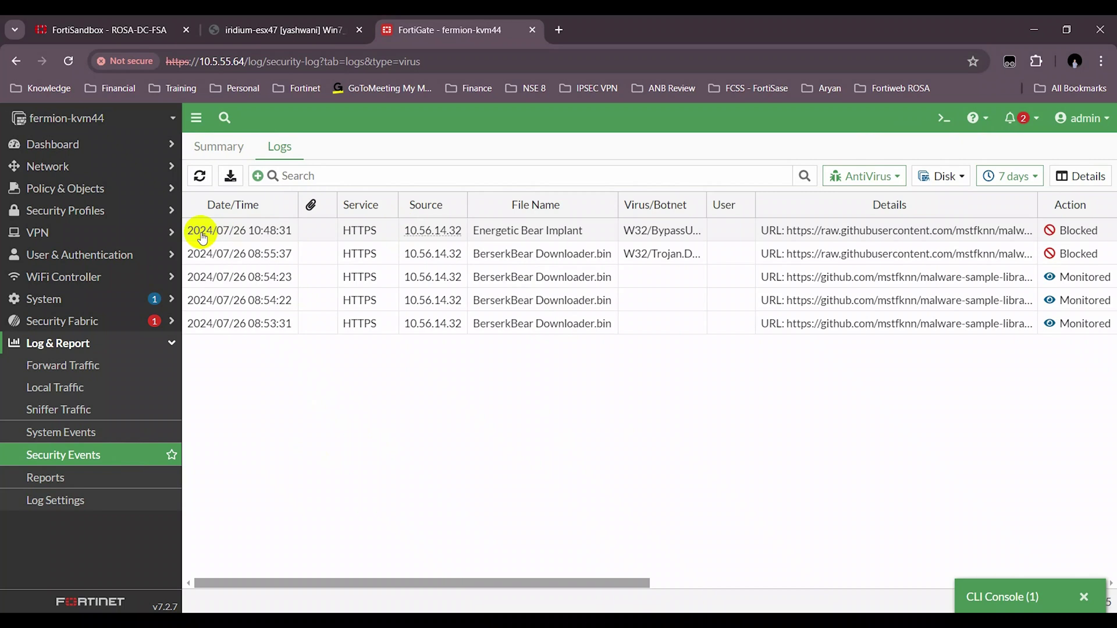
- Display the details of the 10:48:31 Energetic Bear Implant entry and highlight the message in its AntiVirus section
click(705, 235)
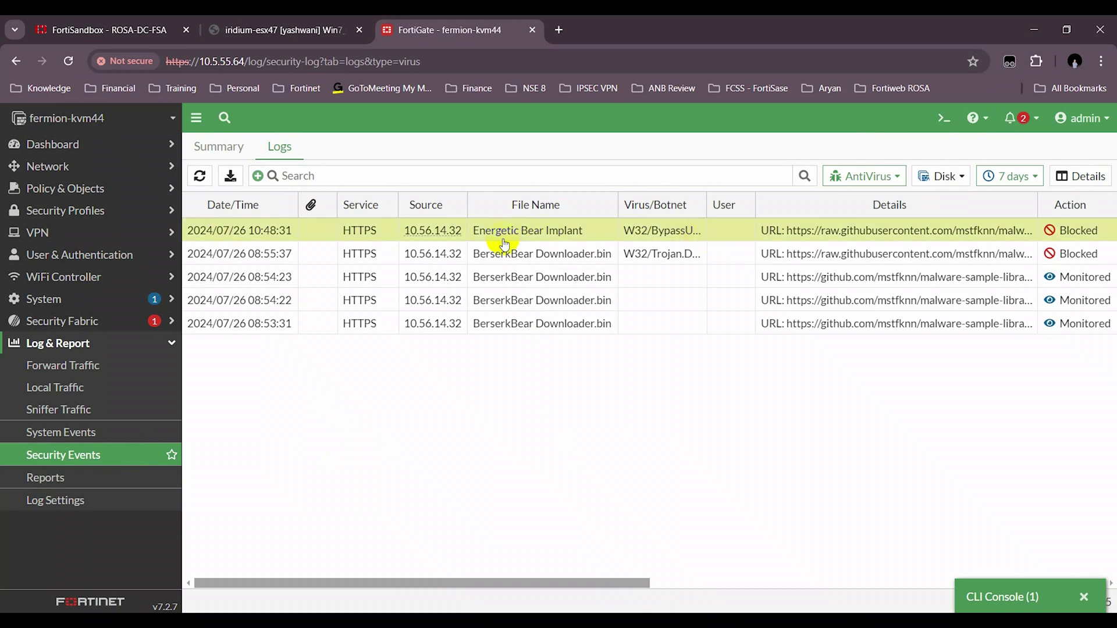
drag(604, 584, 712, 582)
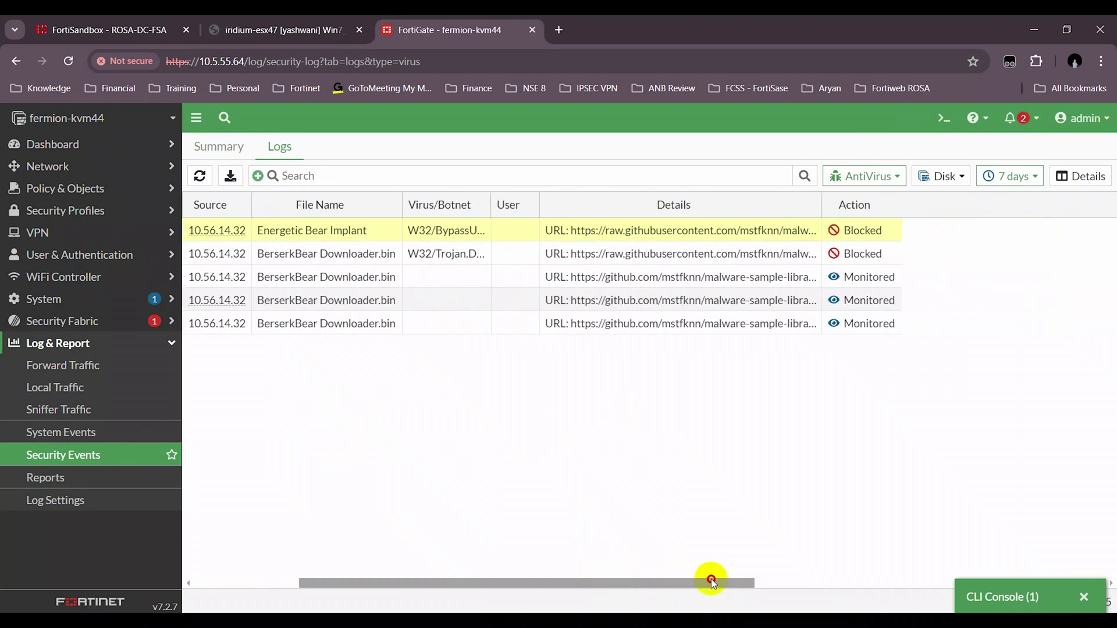
double_click(509, 238)
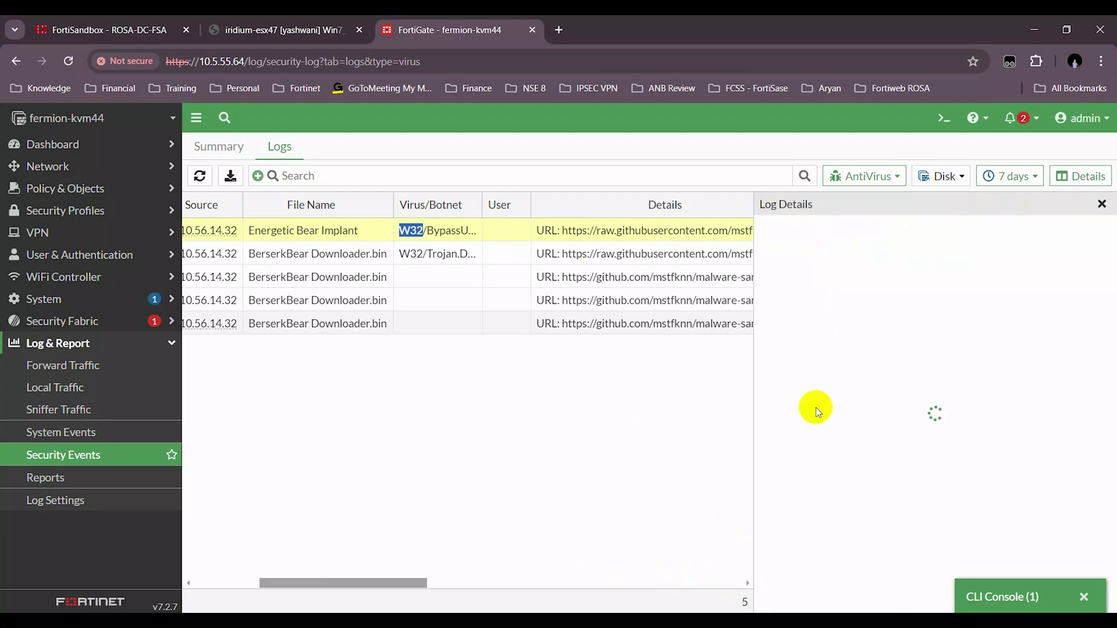
scroll(963, 401, down, 10)
scroll(958, 452, down, 10)
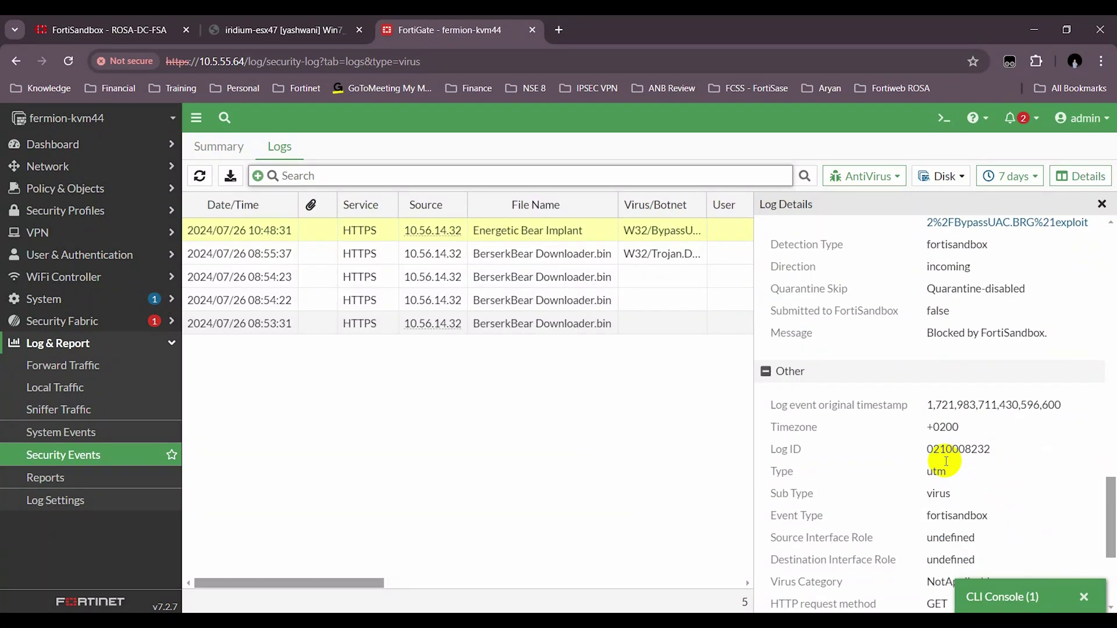
drag(929, 330, 1072, 337)
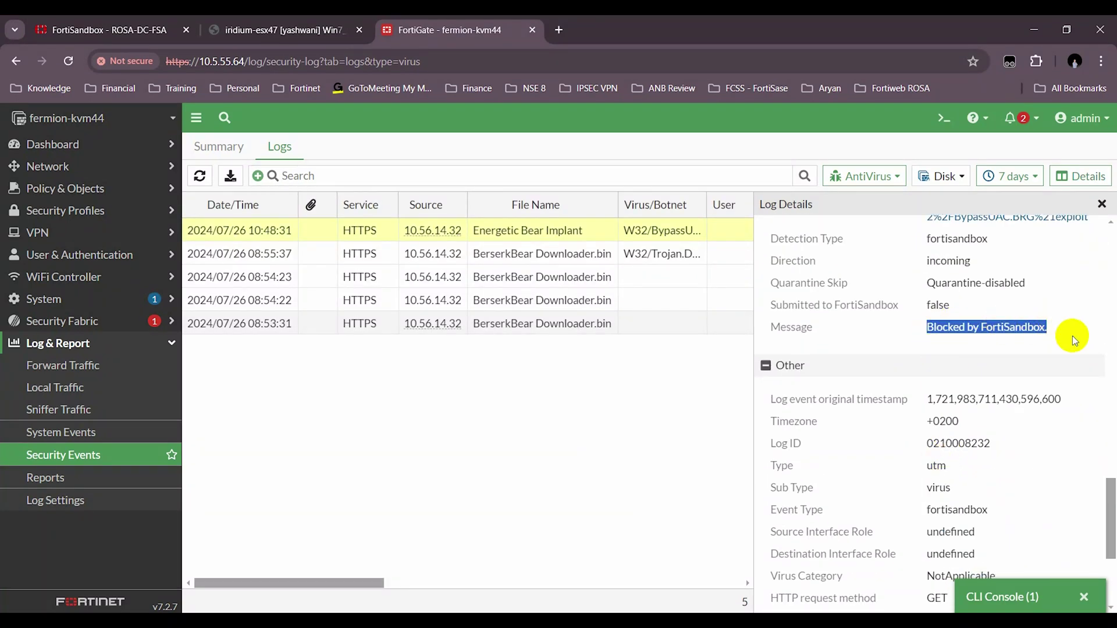
scroll(1022, 394, up, 3)
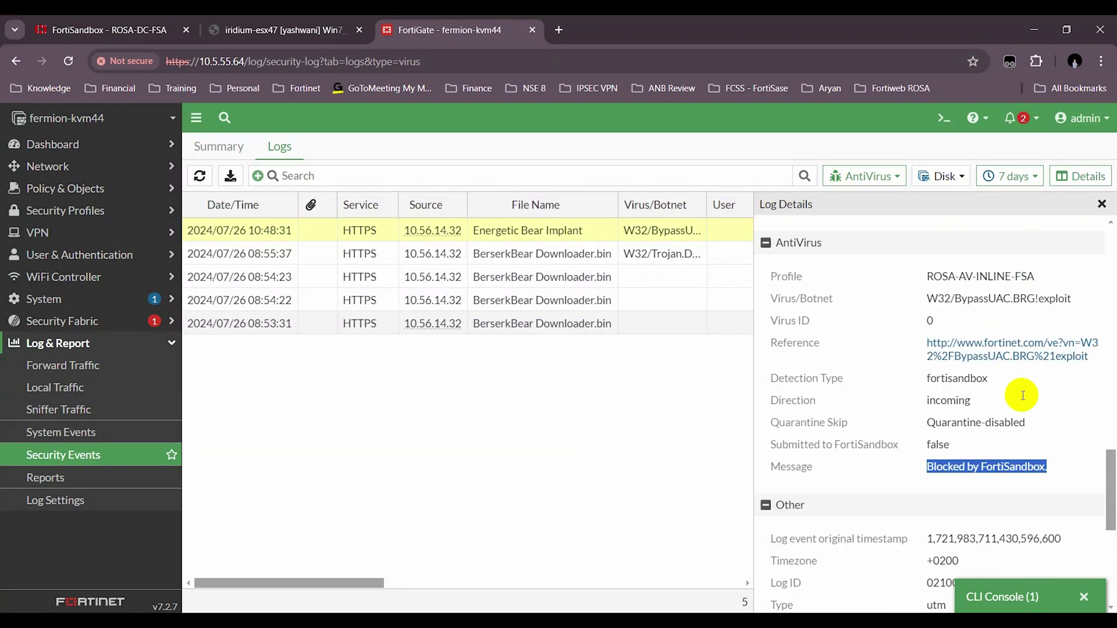
- Switch to FortiSandbox, list the file scan jobs, and select the 12:48:31 Energetic Bear Implant job
click(96, 26)
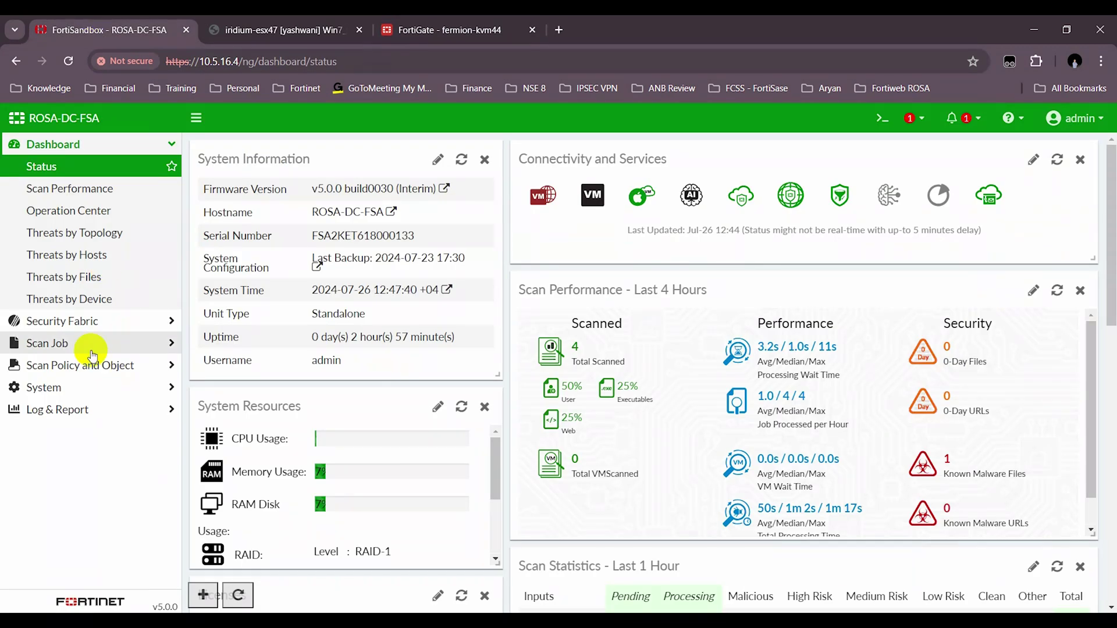
click(73, 344)
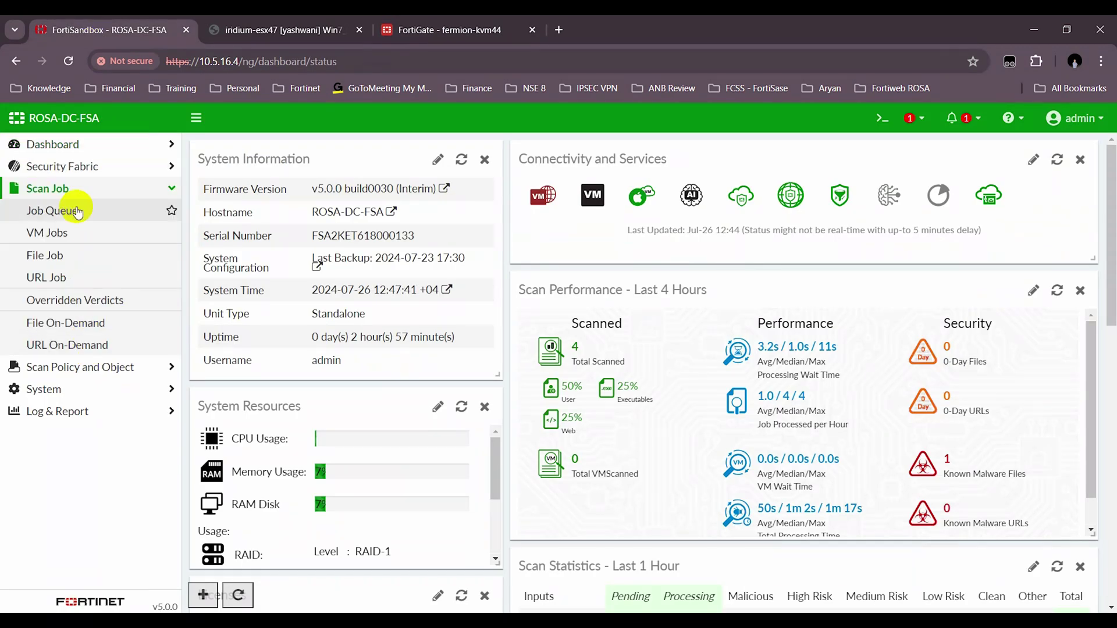
click(59, 256)
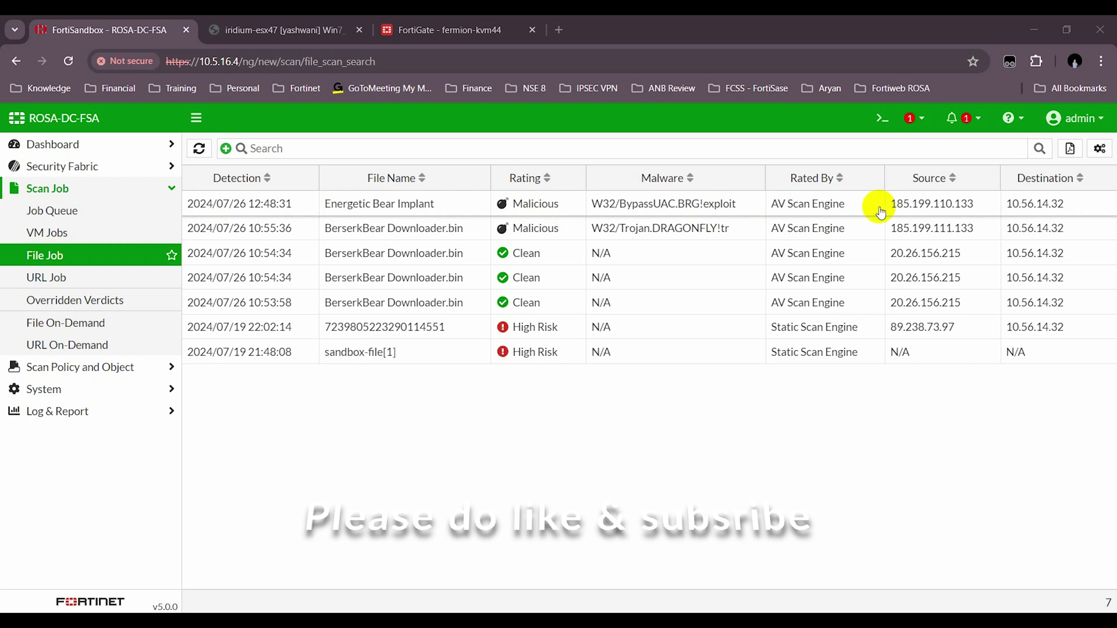
click(468, 206)
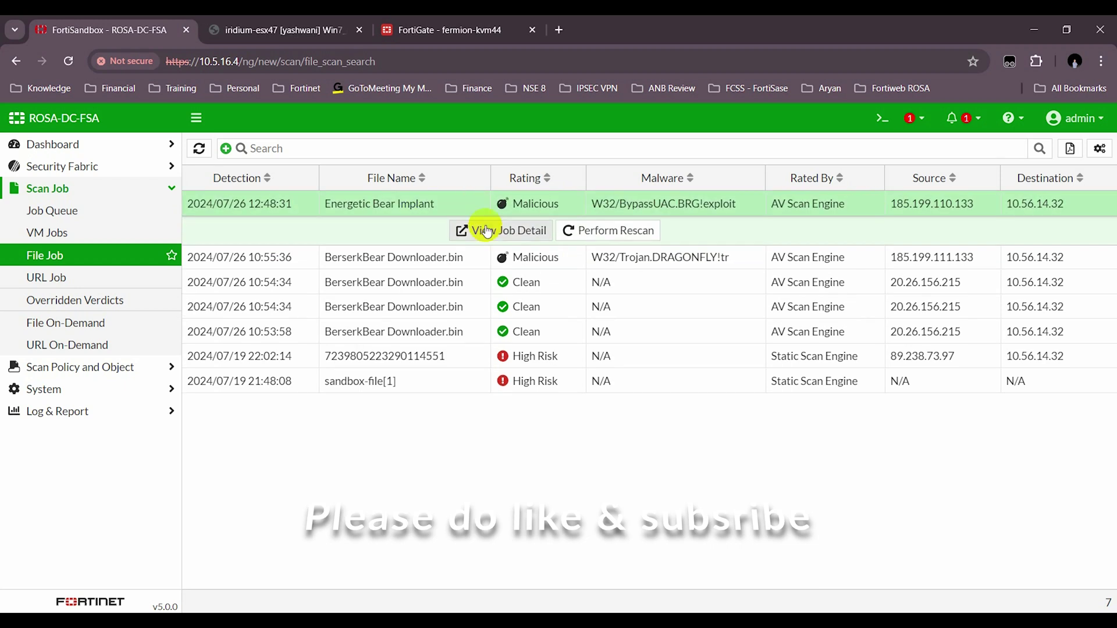
- Display the job details of the 12:48:31 Energetic Bear Implant scan and highlight its Rated By and No VM Reason entries
click(494, 233)
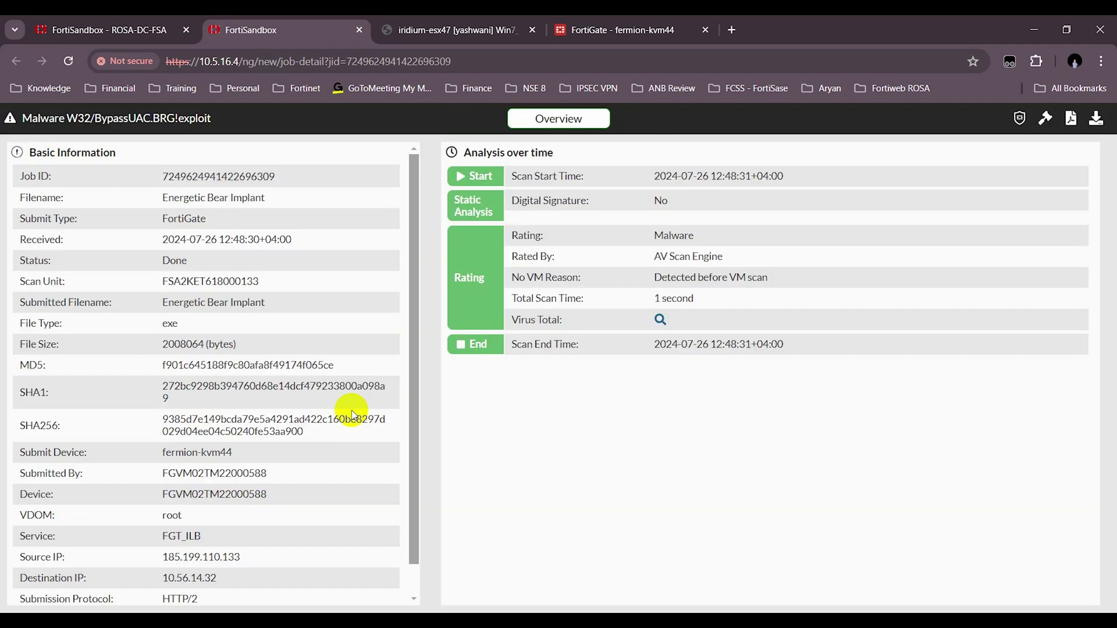
scroll(294, 367, down, 1)
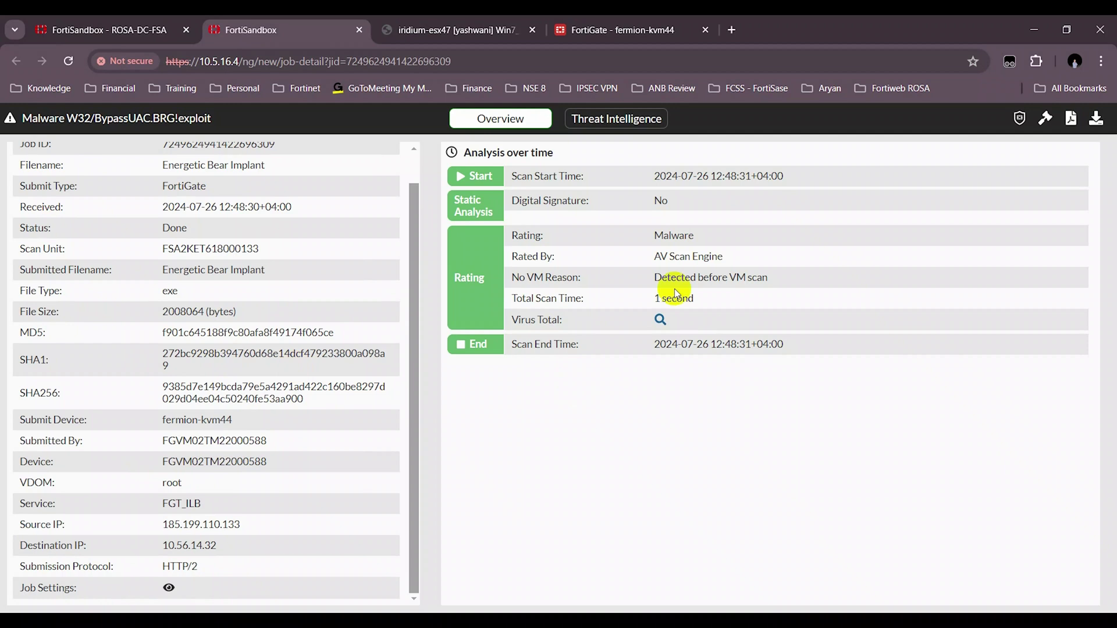
drag(655, 261, 740, 257)
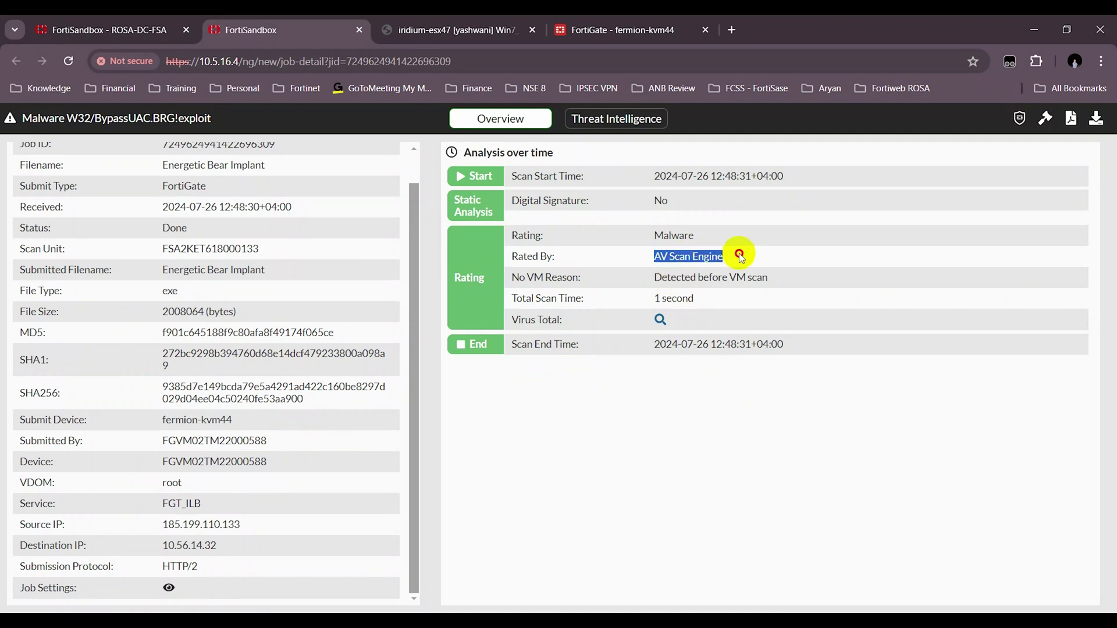
drag(653, 278, 777, 279)
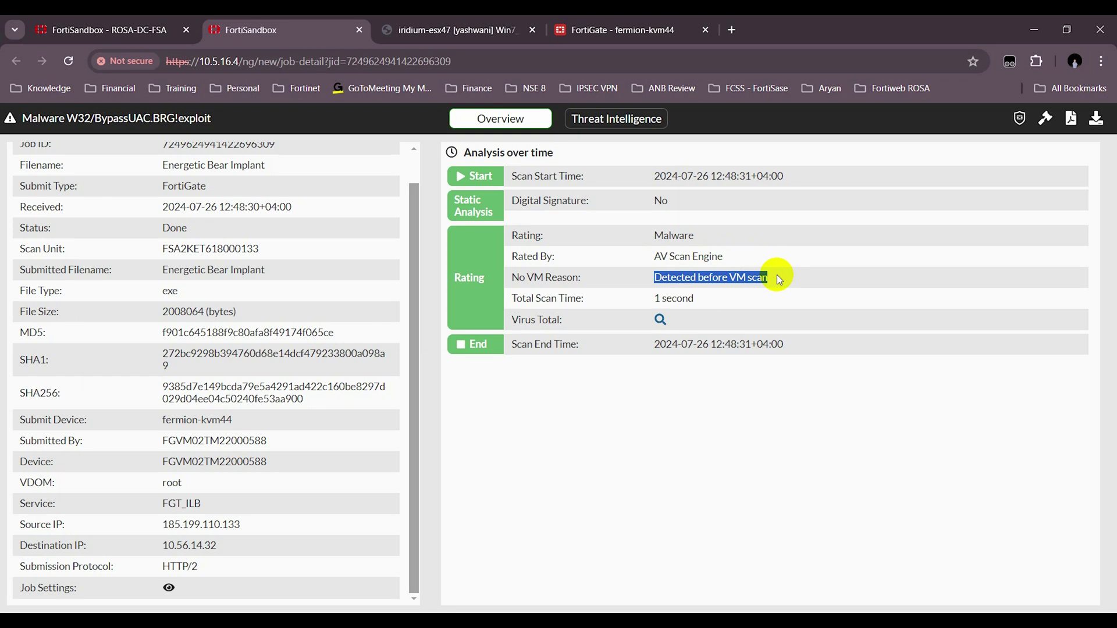
click(777, 276)
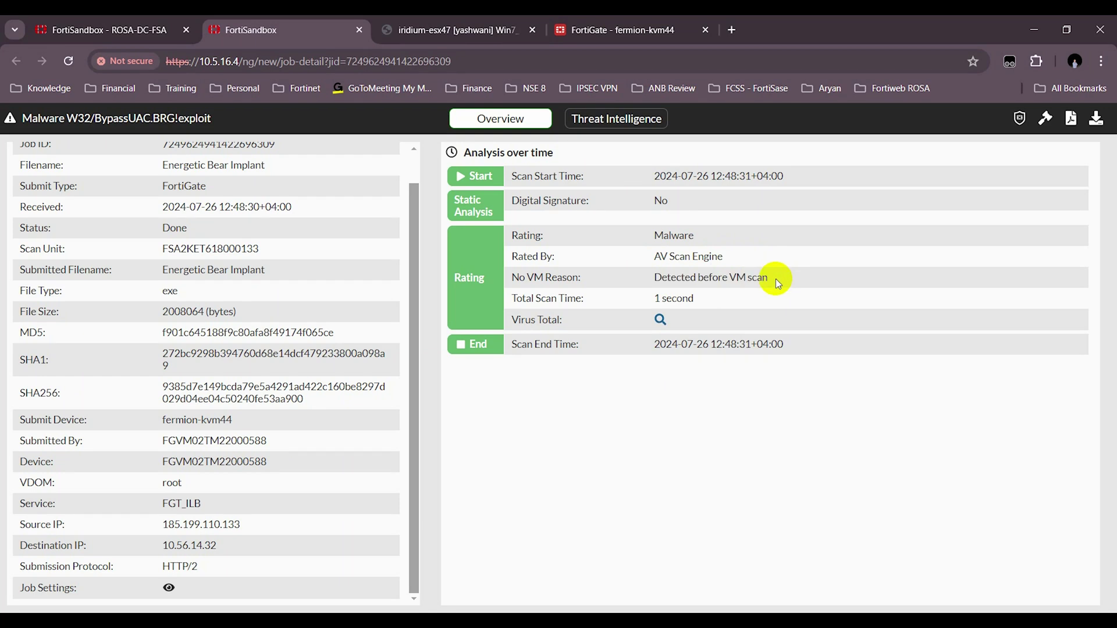
drag(776, 278, 740, 266)
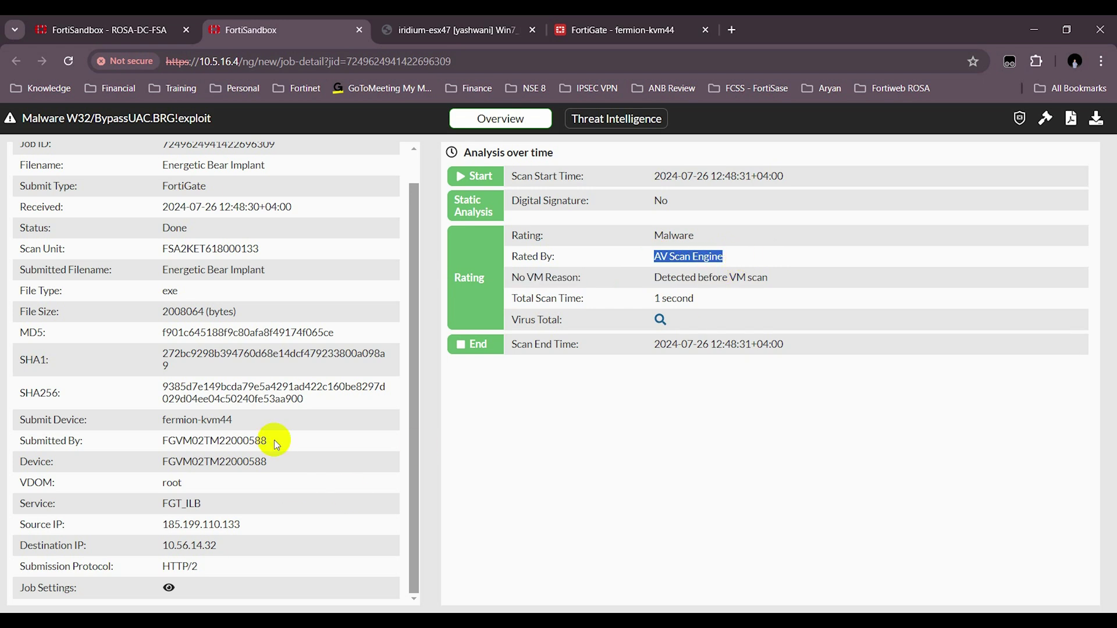
- Review the job's basic information, including submitted filename, scan unit and status, and highlight the rating in the analysis
scroll(278, 455, up, 1)
drag(167, 302, 275, 305)
click(172, 281)
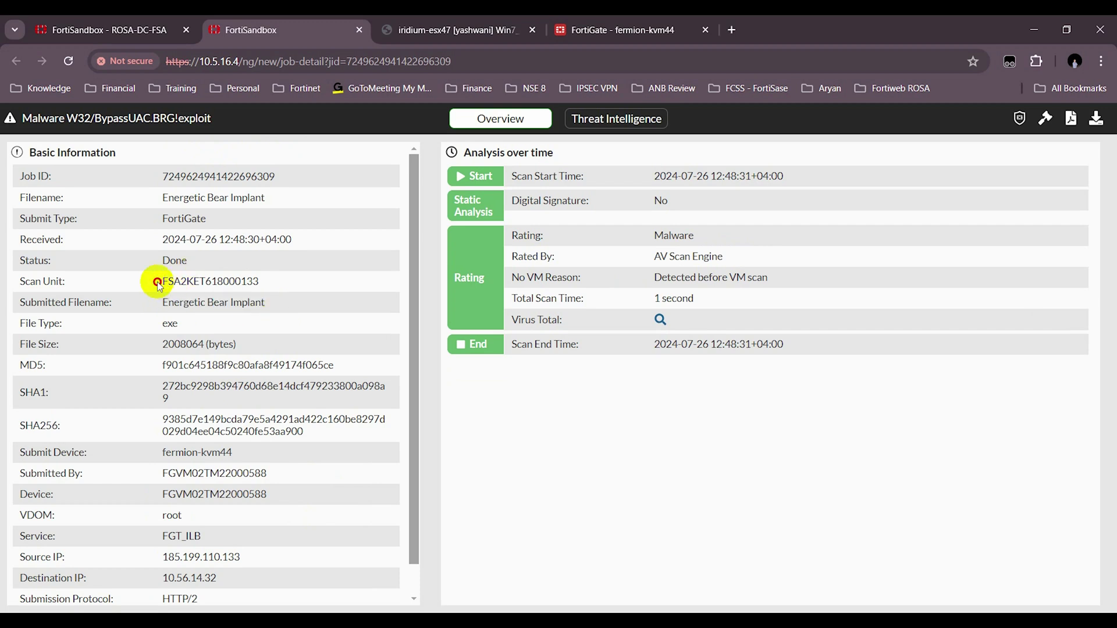
drag(158, 283, 287, 281)
click(173, 263)
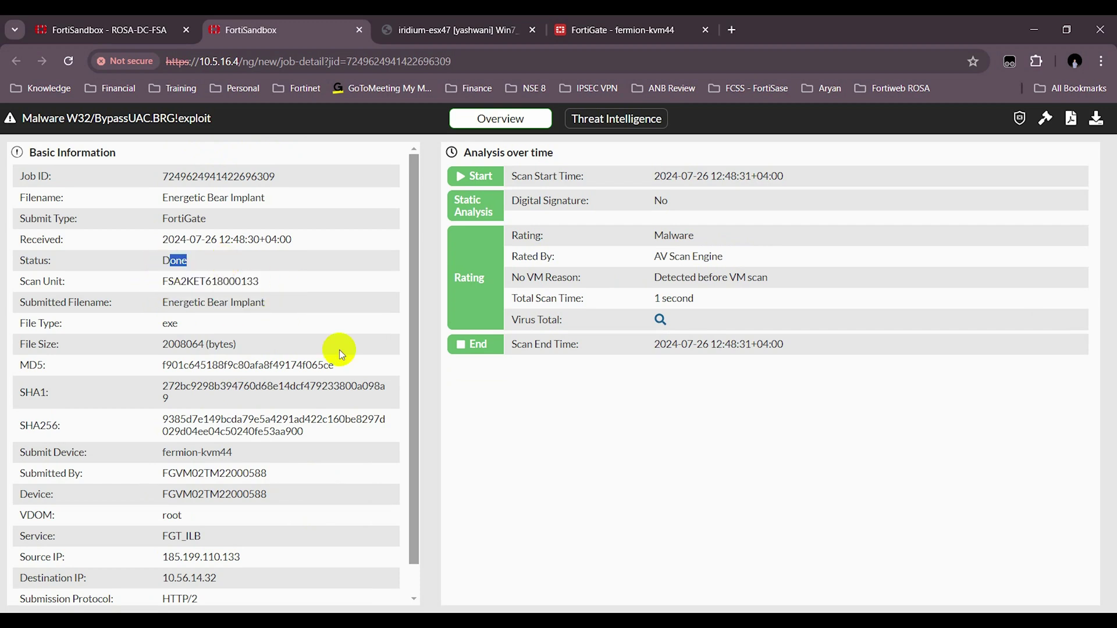
scroll(340, 353, down, 1)
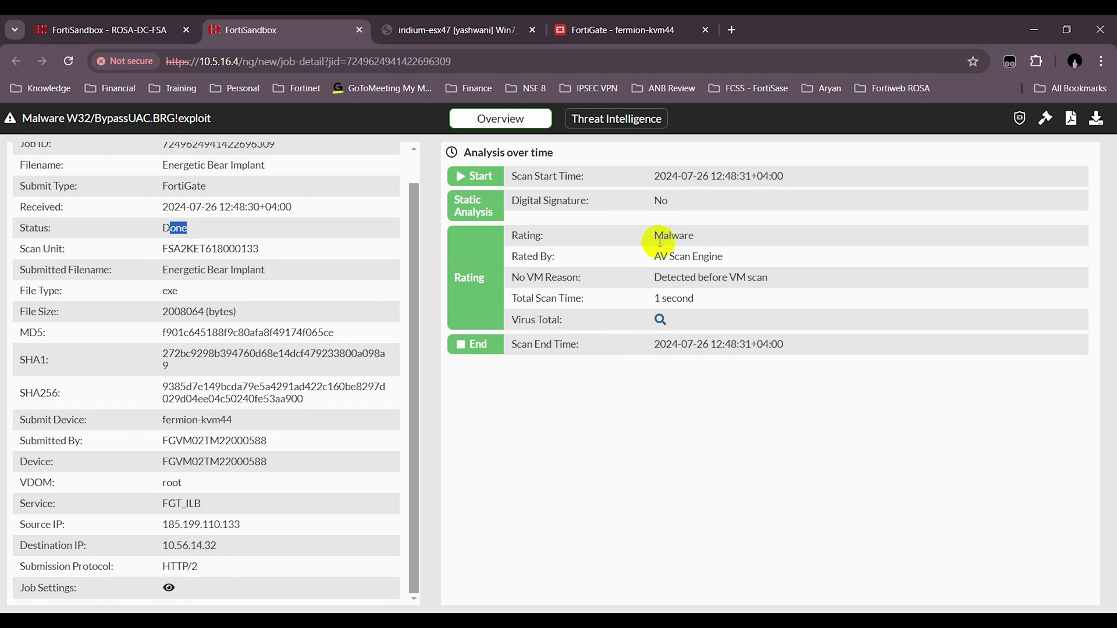
drag(656, 238, 694, 239)
- Switch to FortiGate, highlight the message in the Energetic Bear Implant entry's AntiVirus section, and close the log details
click(202, 19)
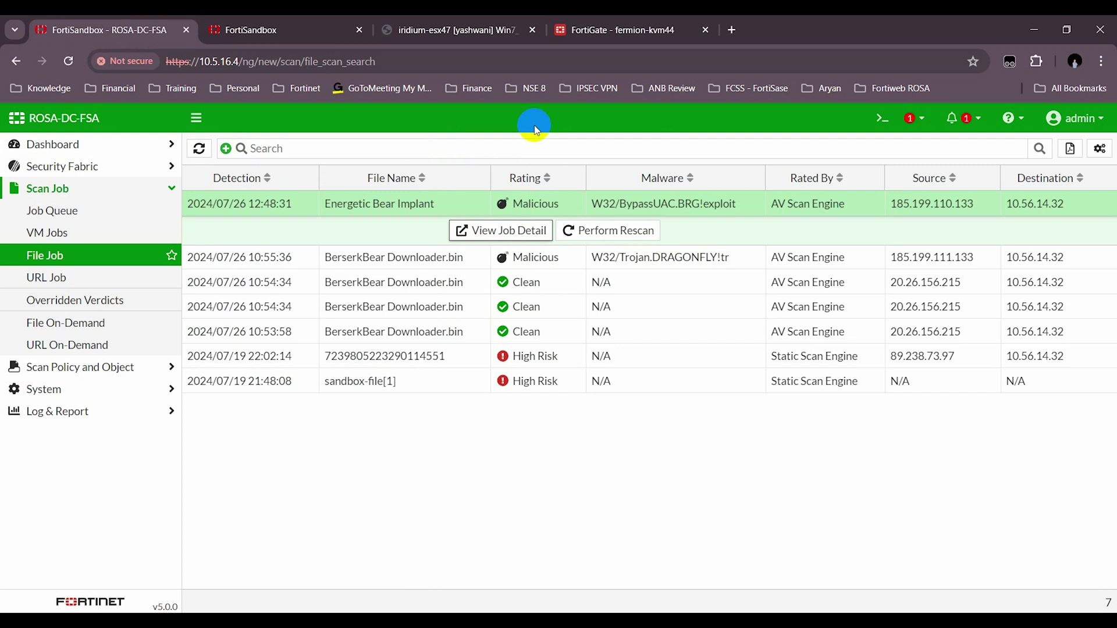
click(573, 29)
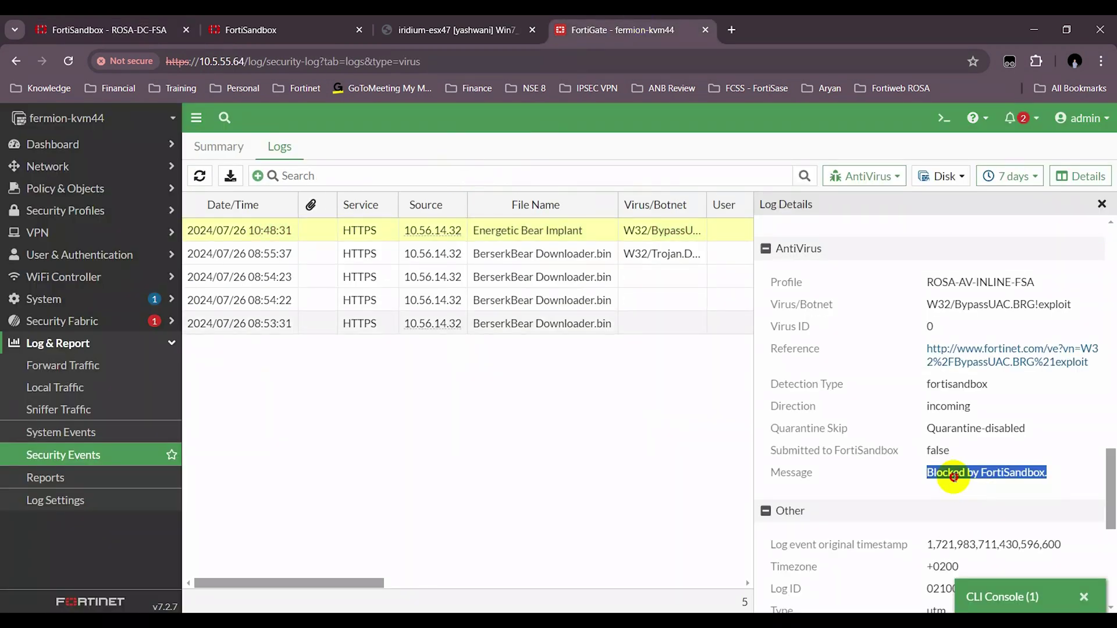
click(955, 472)
drag(926, 472, 1019, 474)
click(1021, 474)
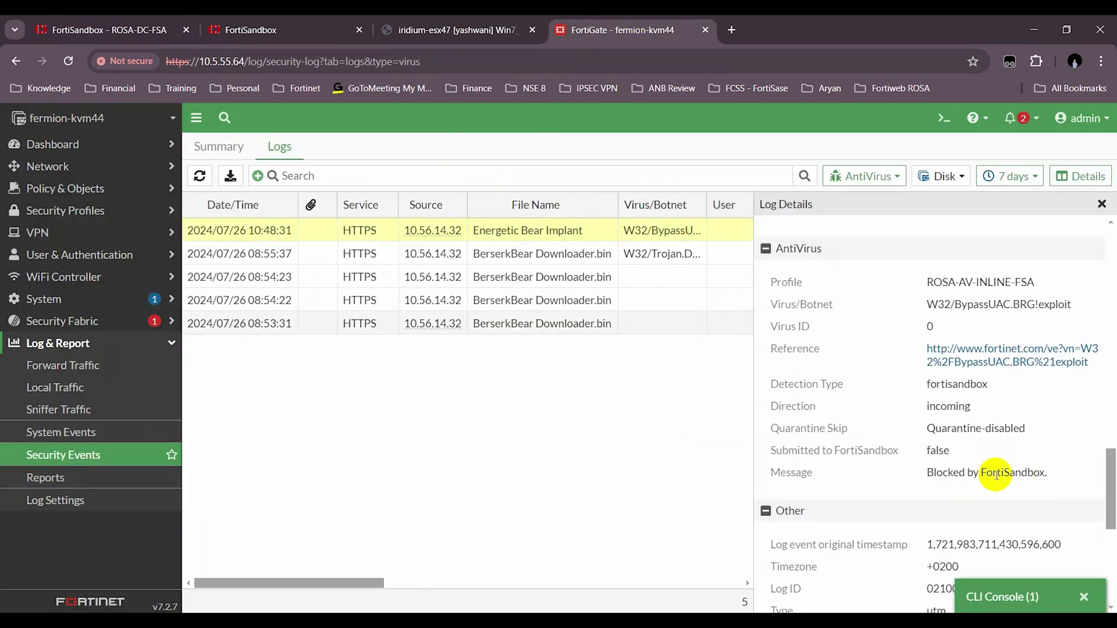
drag(926, 473, 1032, 472)
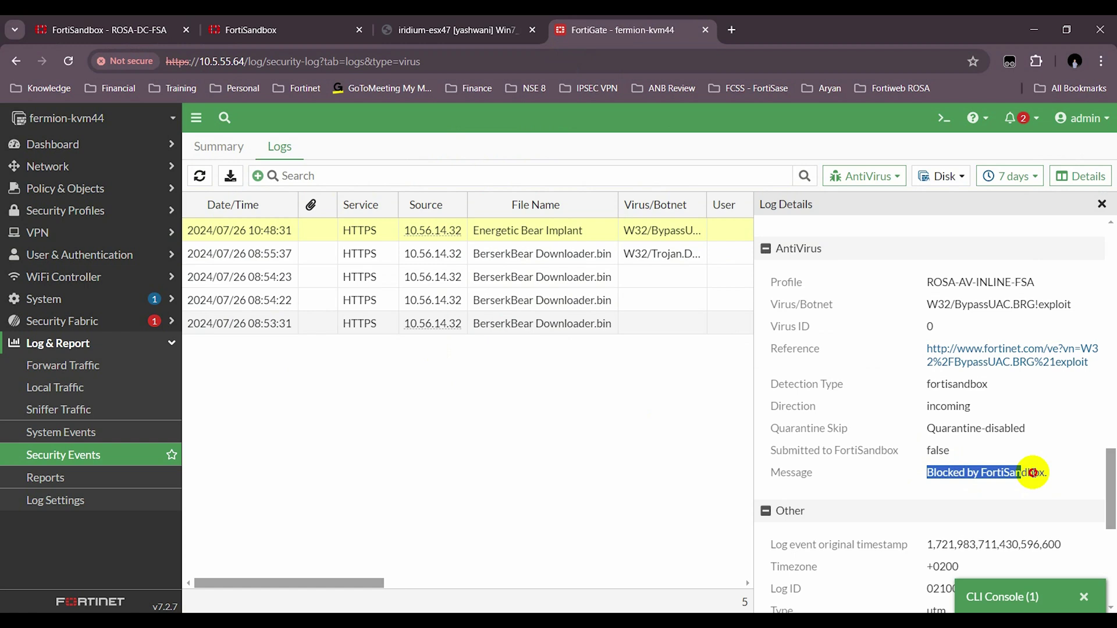
click(1067, 474)
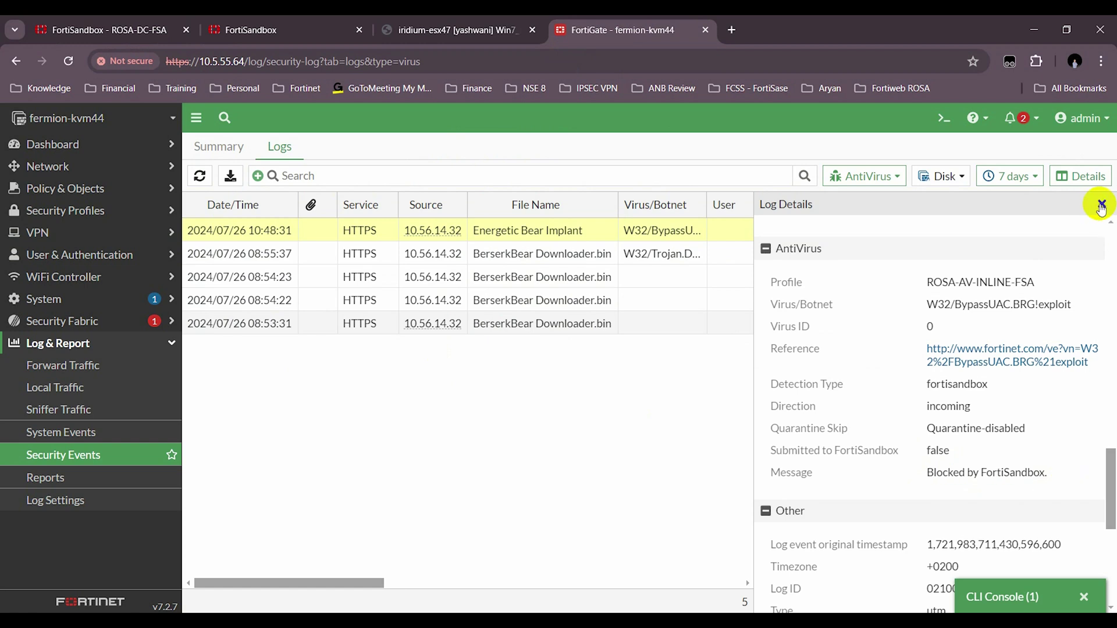
click(1101, 205)
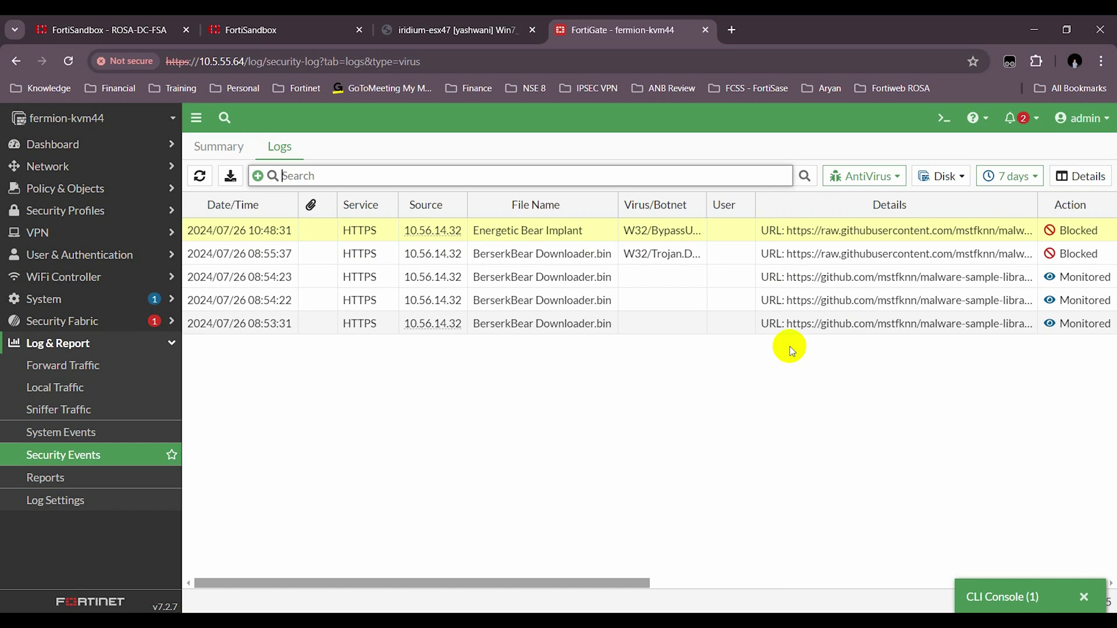
- Open the ROSA-AV-INLINE-FSA antivirus profile and review its feature set, inspected protocols and FortiSandbox scan strategy
click(87, 323)
click(64, 211)
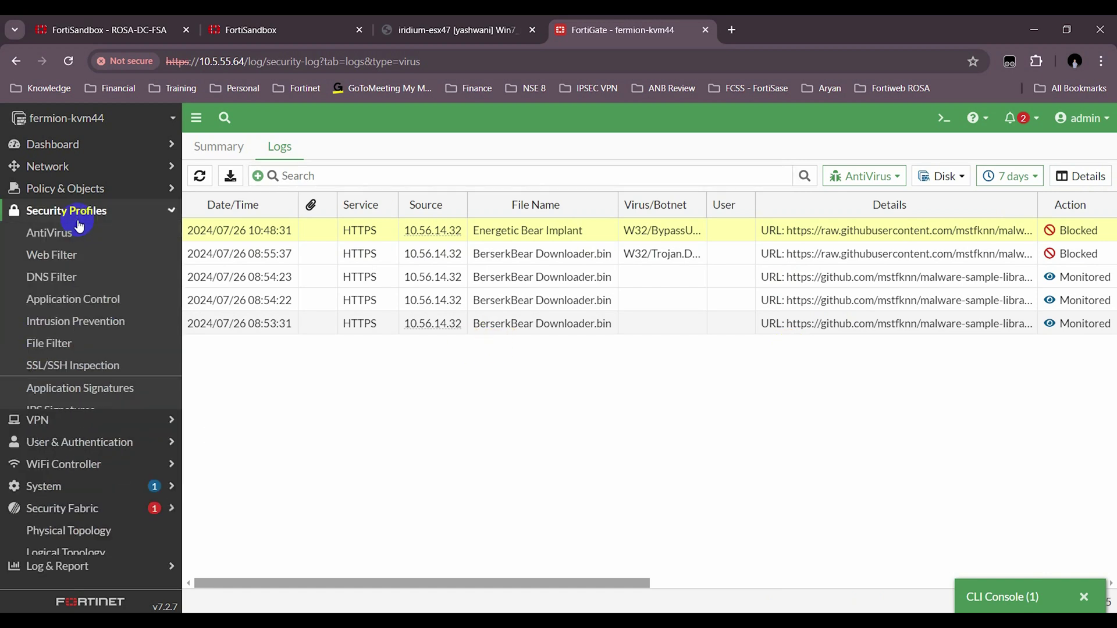
click(59, 236)
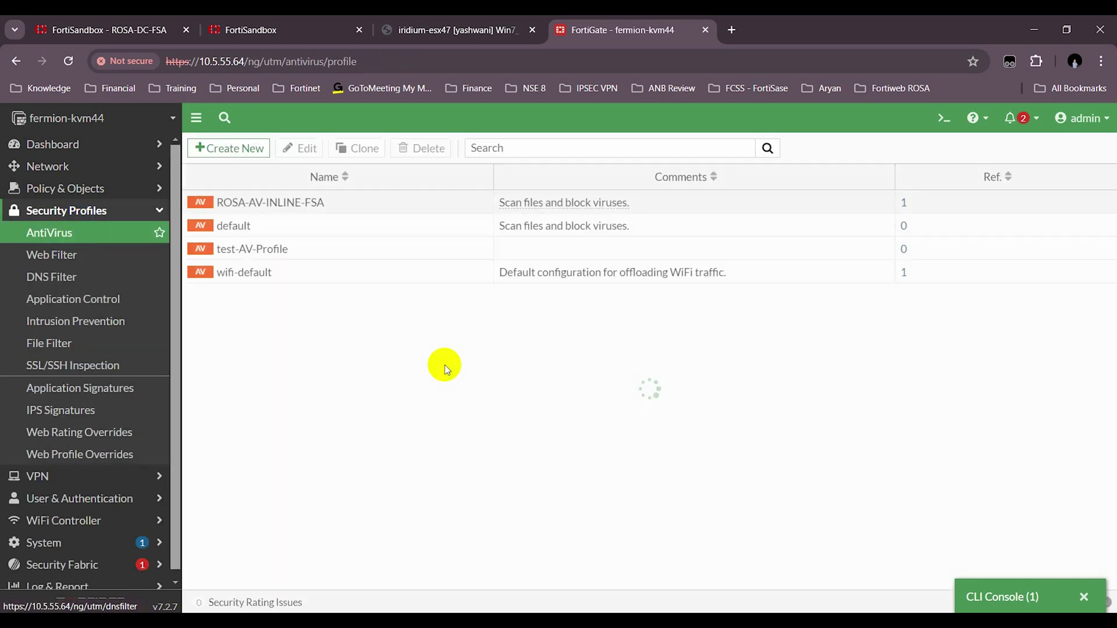
double_click(343, 203)
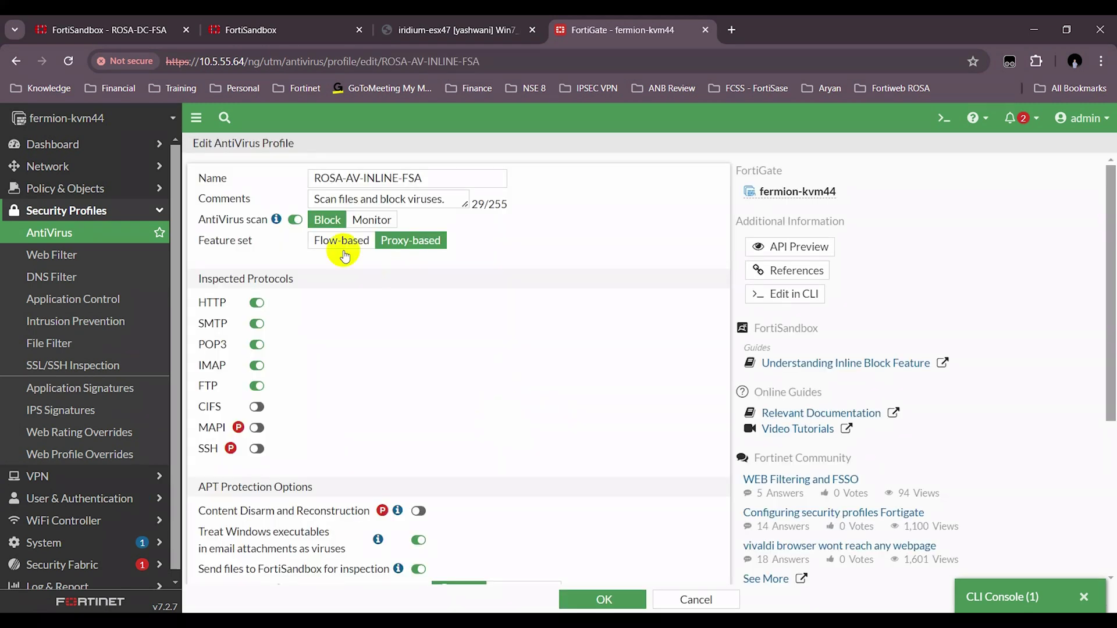
scroll(501, 408, down, 1)
scroll(501, 408, down, 3)
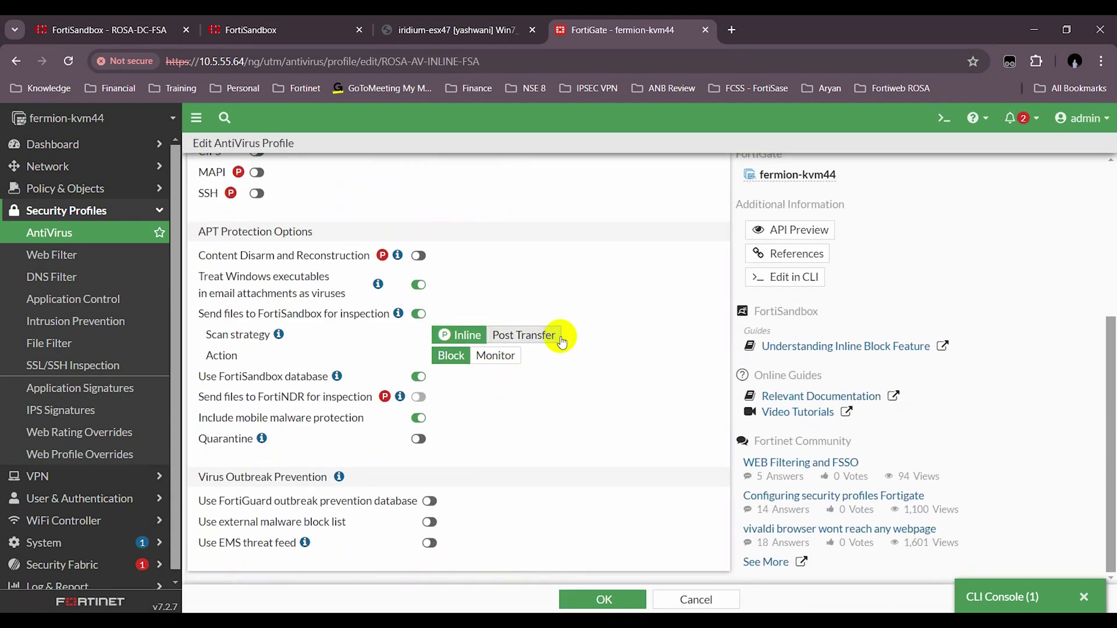
scroll(515, 450, up, 4)
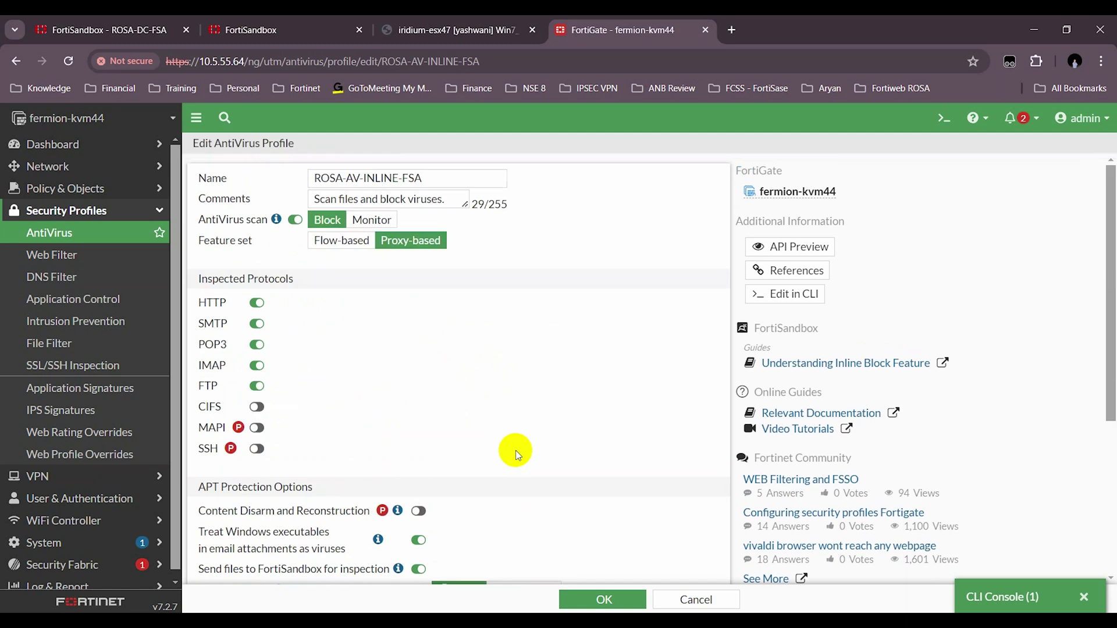